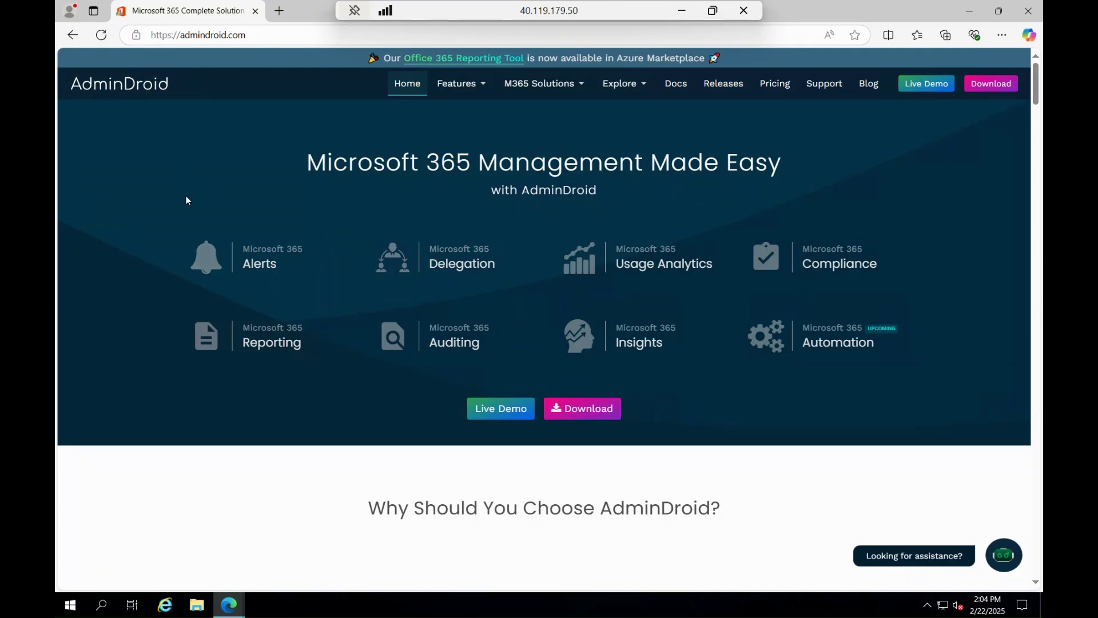
- Scroll down and highlight the 'Single tool to take control of Microsoft 365' heading
scroll(300, 286, "down", 5)
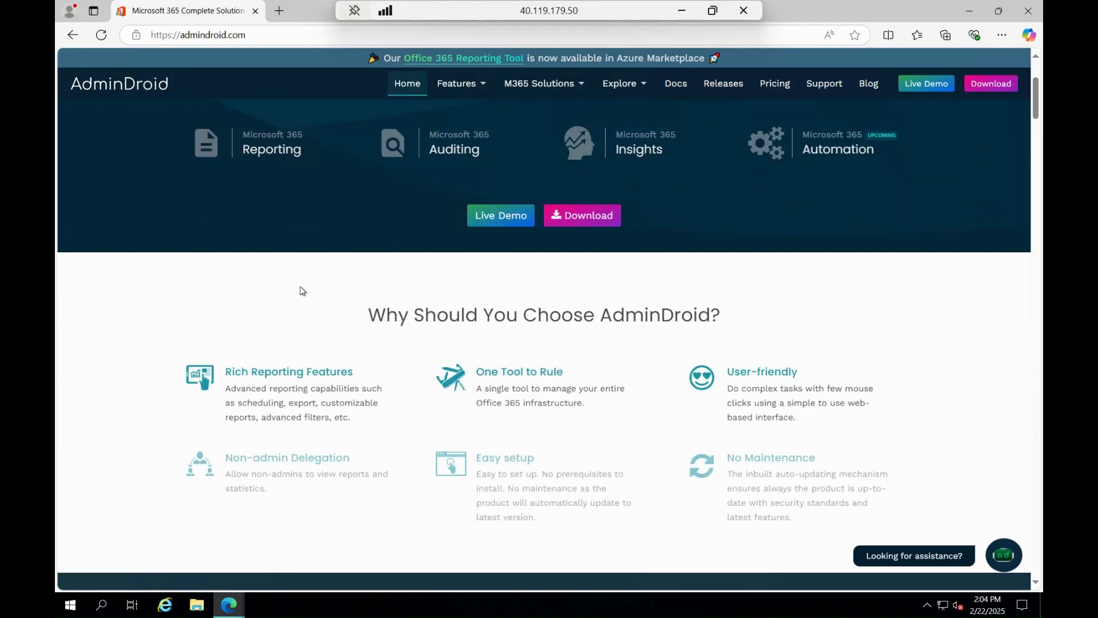
scroll(301, 289, "down", 1)
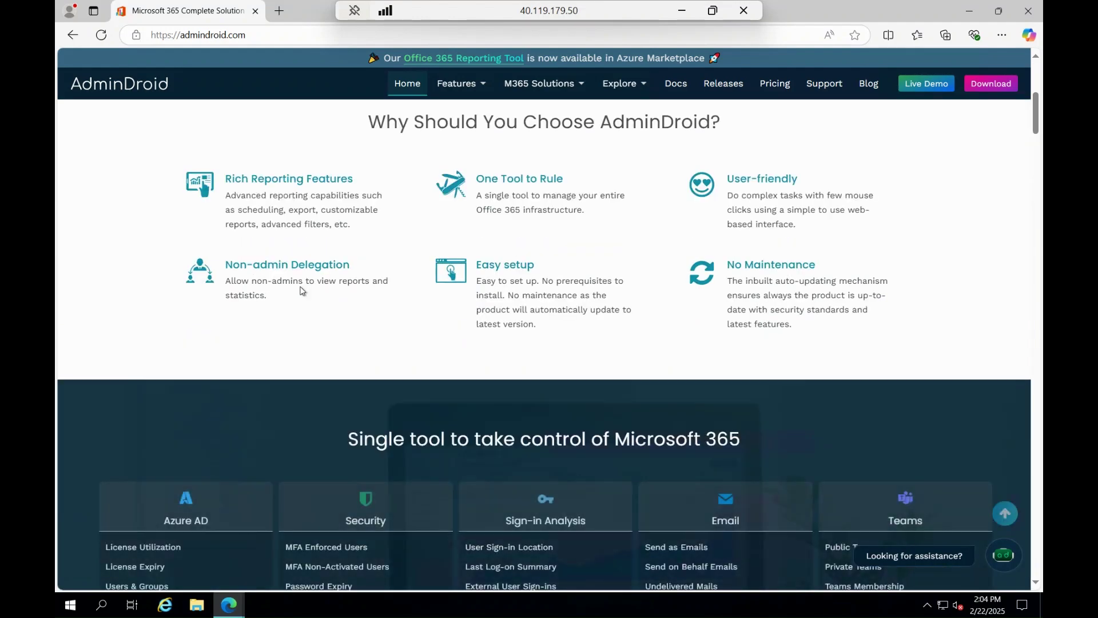
scroll(302, 290, "down", 4)
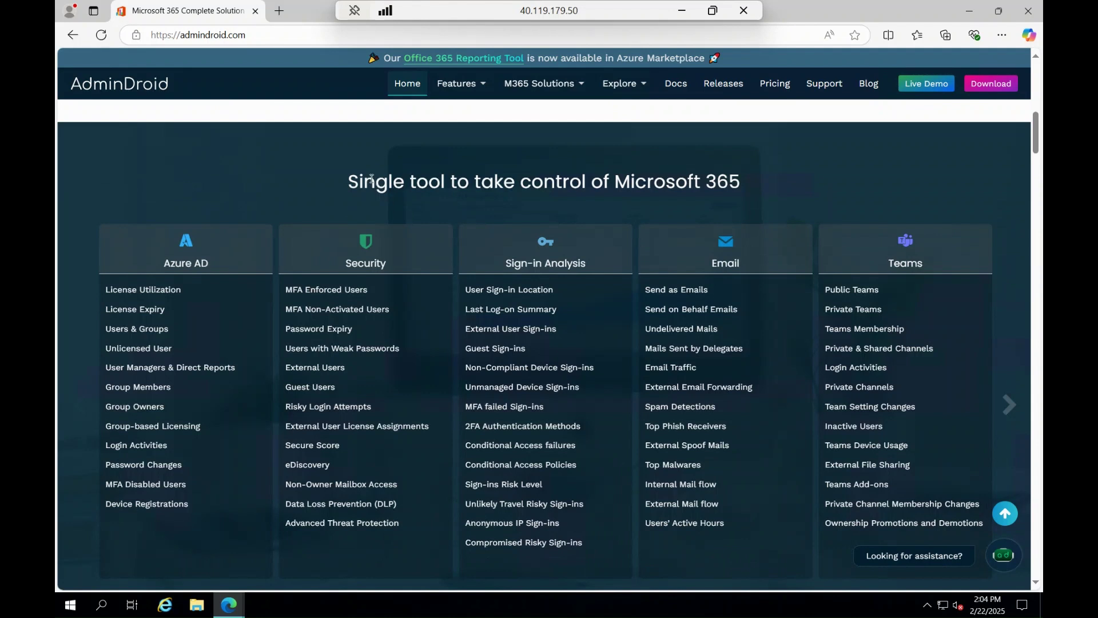
left_click_drag(350, 180, 784, 185)
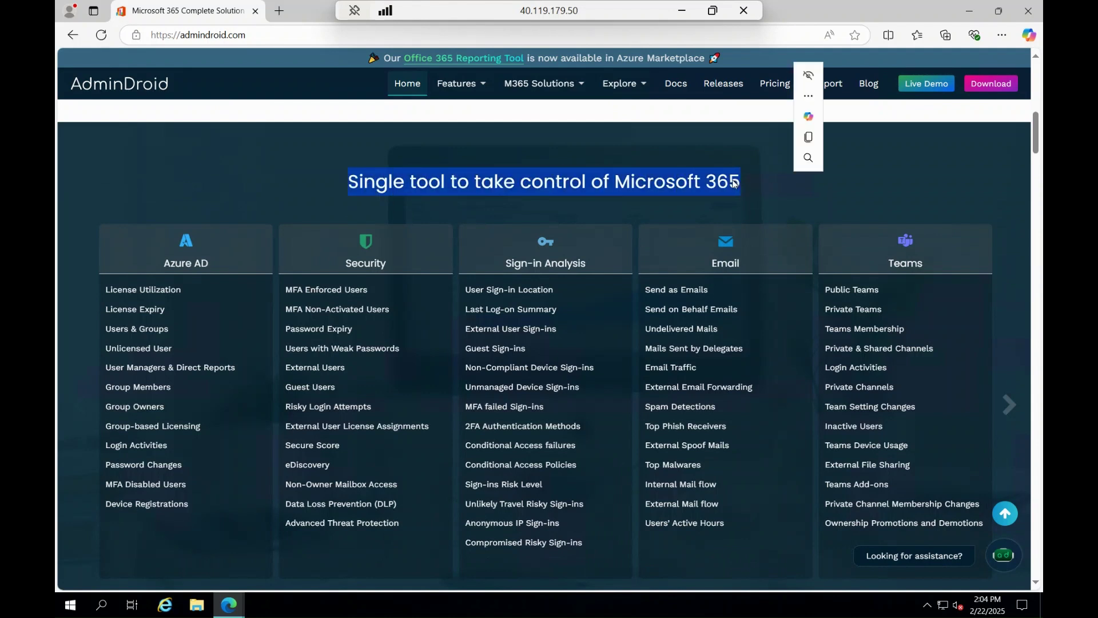
left_click(231, 187)
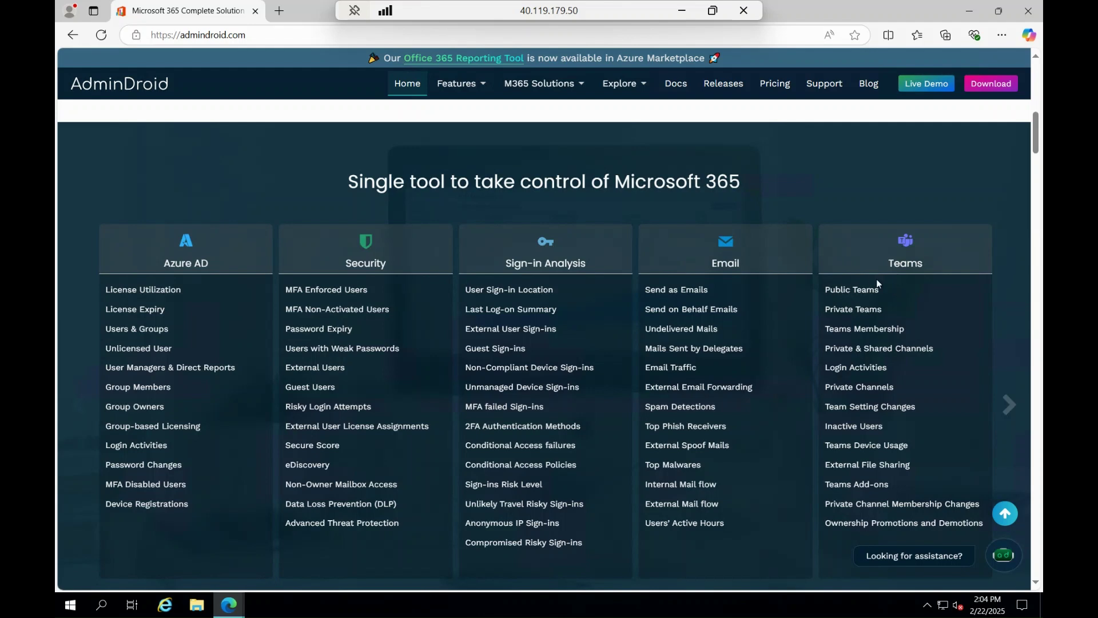
- Page through the remaining service report categories, then go to the Download page
left_click(1010, 409)
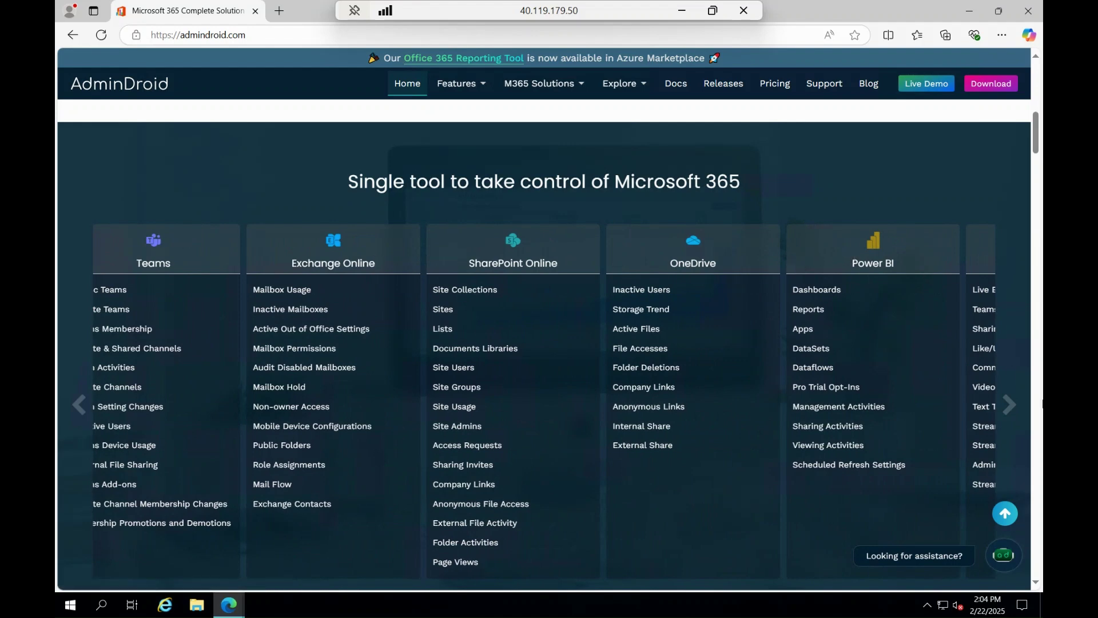
left_click(1008, 408)
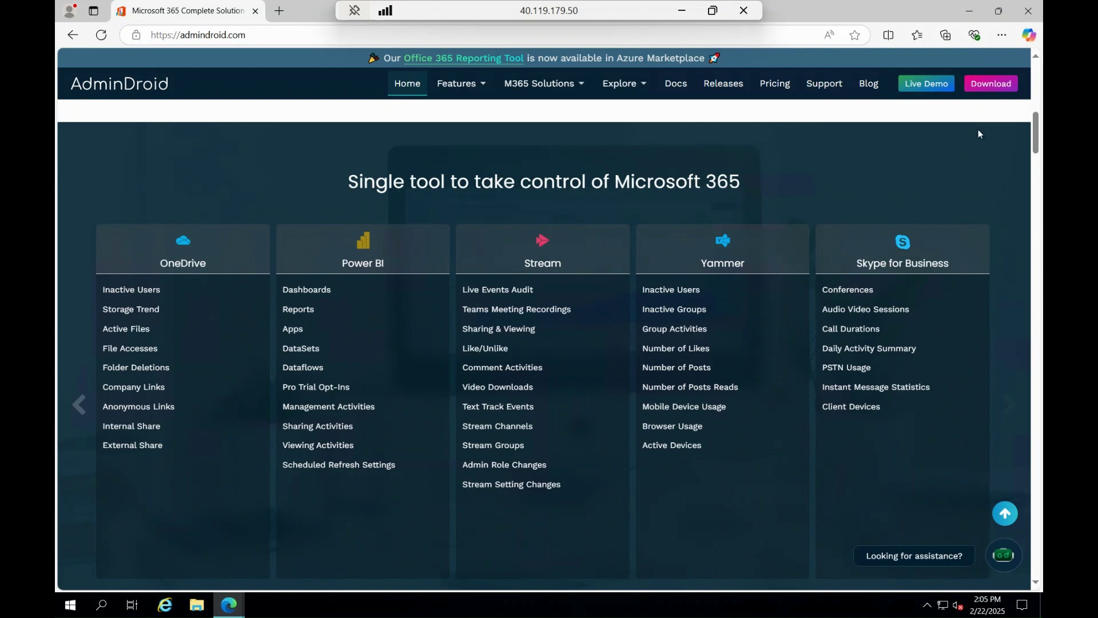
left_click(994, 84)
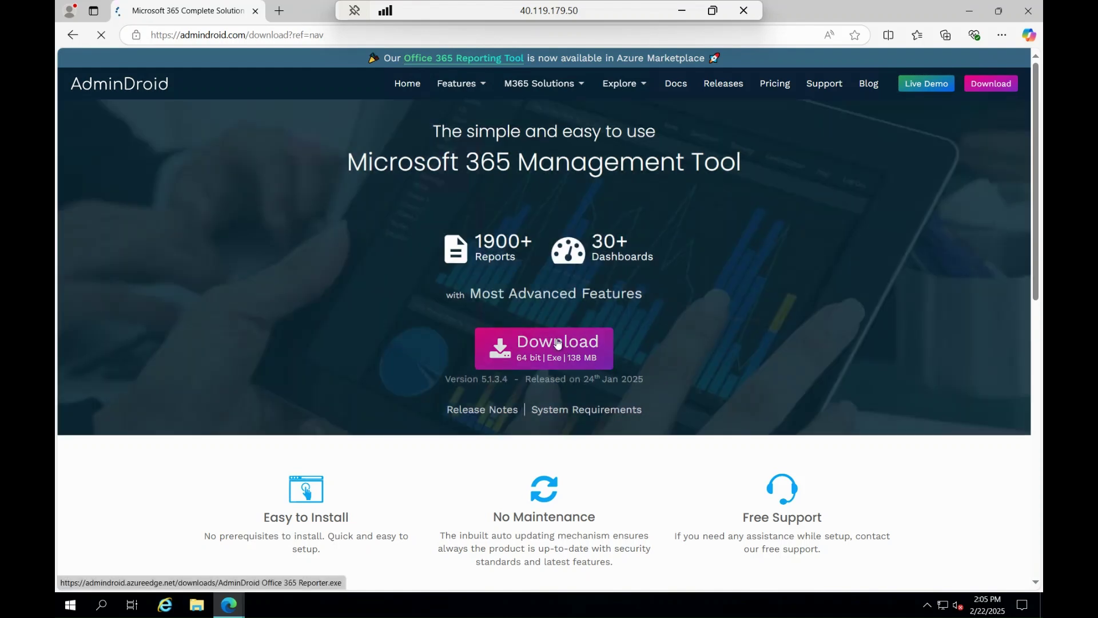
- Download the 64-bit AdminDroid installer, dismiss the downloads list, and go to Pricing
left_click(557, 342)
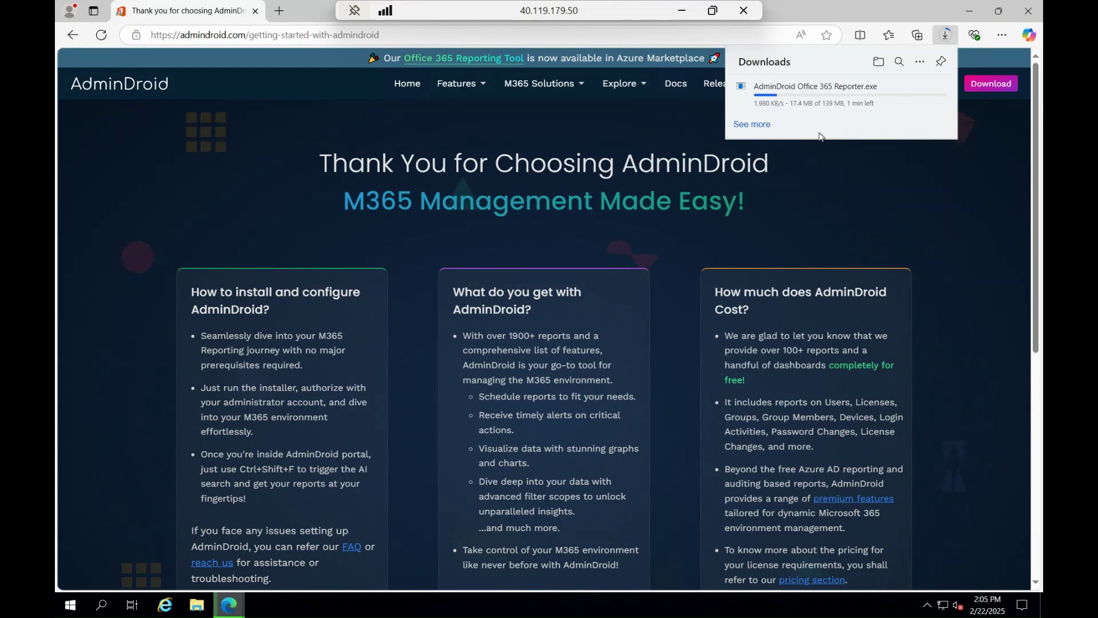
left_click(671, 135)
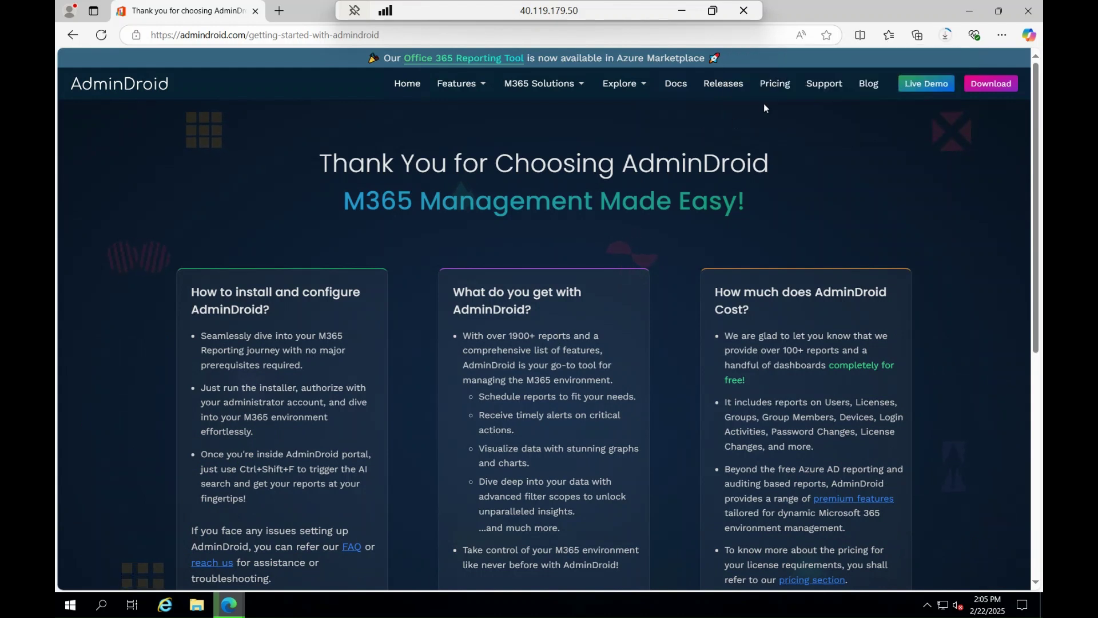
left_click(778, 86)
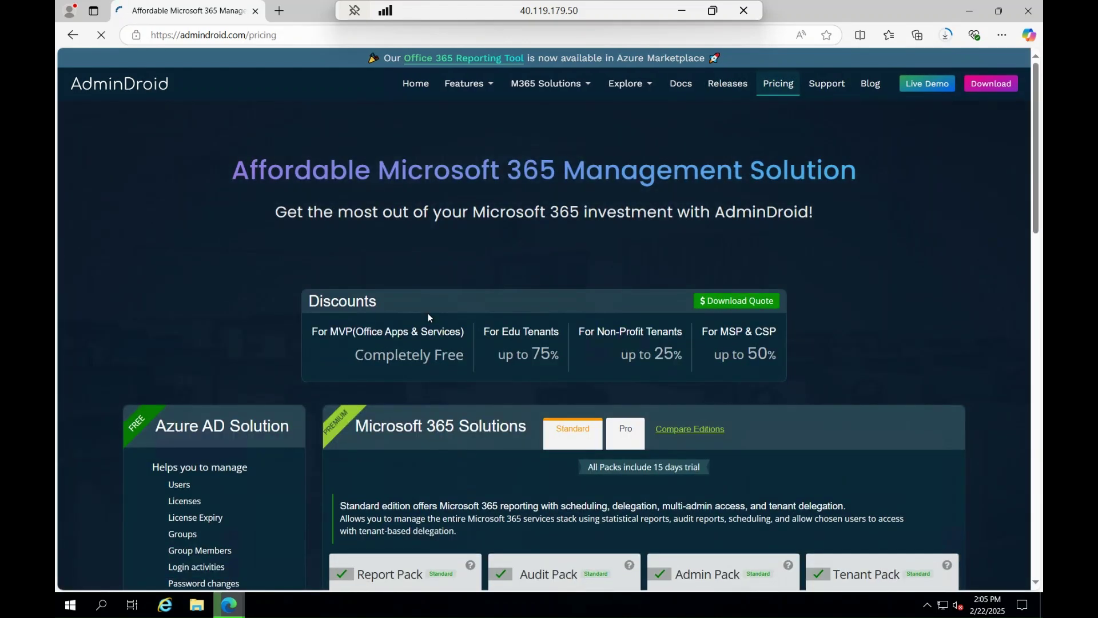
- Review the pricing packs and Azure Marketplace banner, then confirm the installer finished downloading
scroll(428, 313, "down", 1)
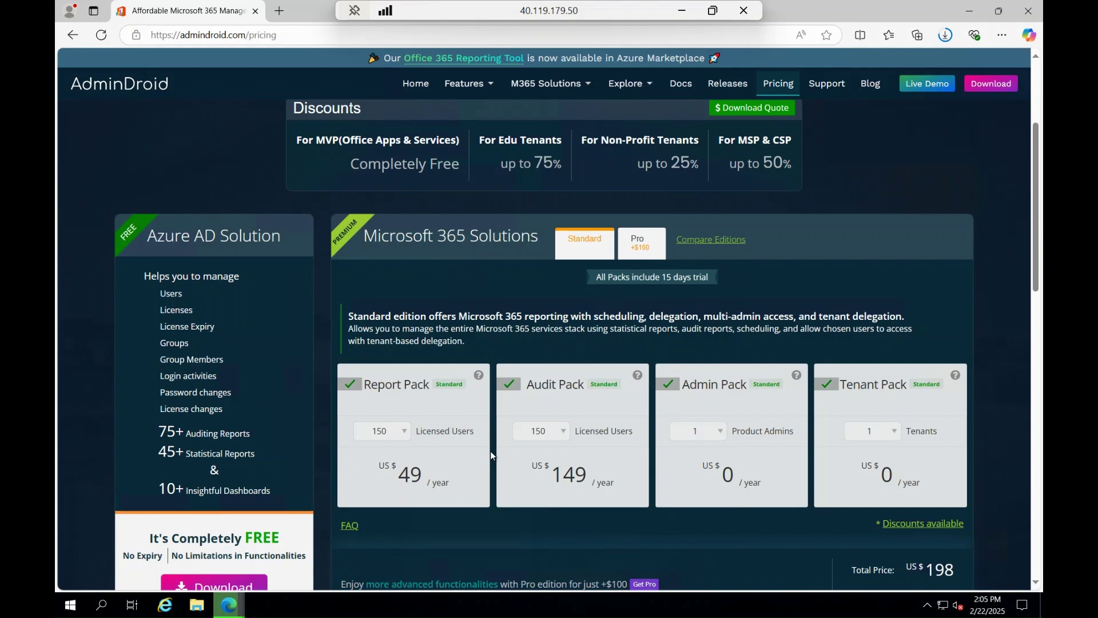
scroll(490, 453, "up", 3)
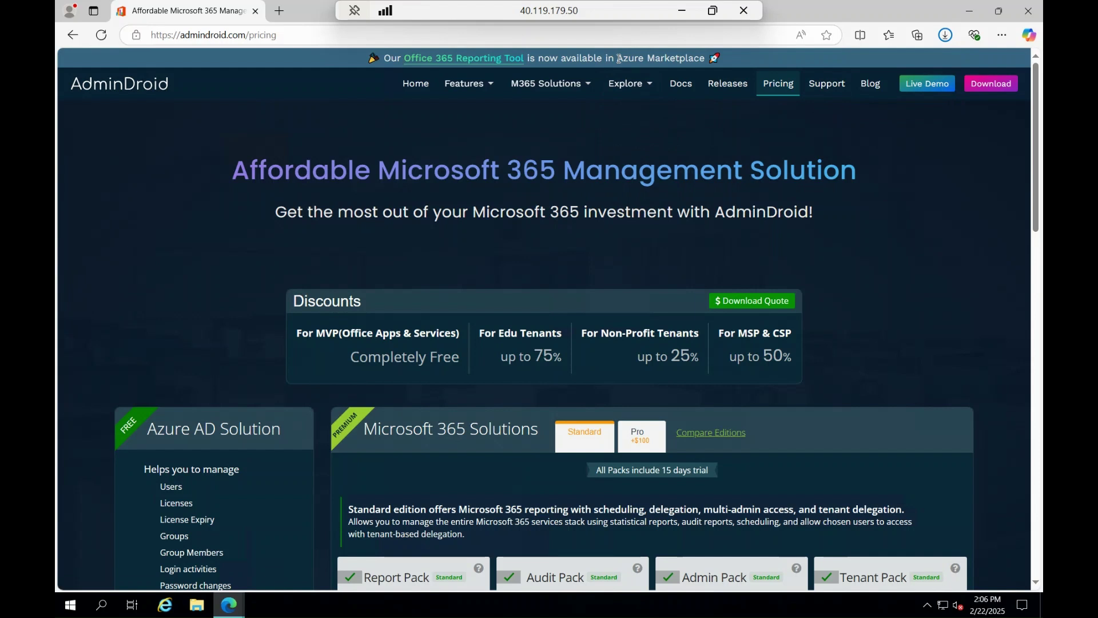
left_click_drag(618, 59, 709, 56)
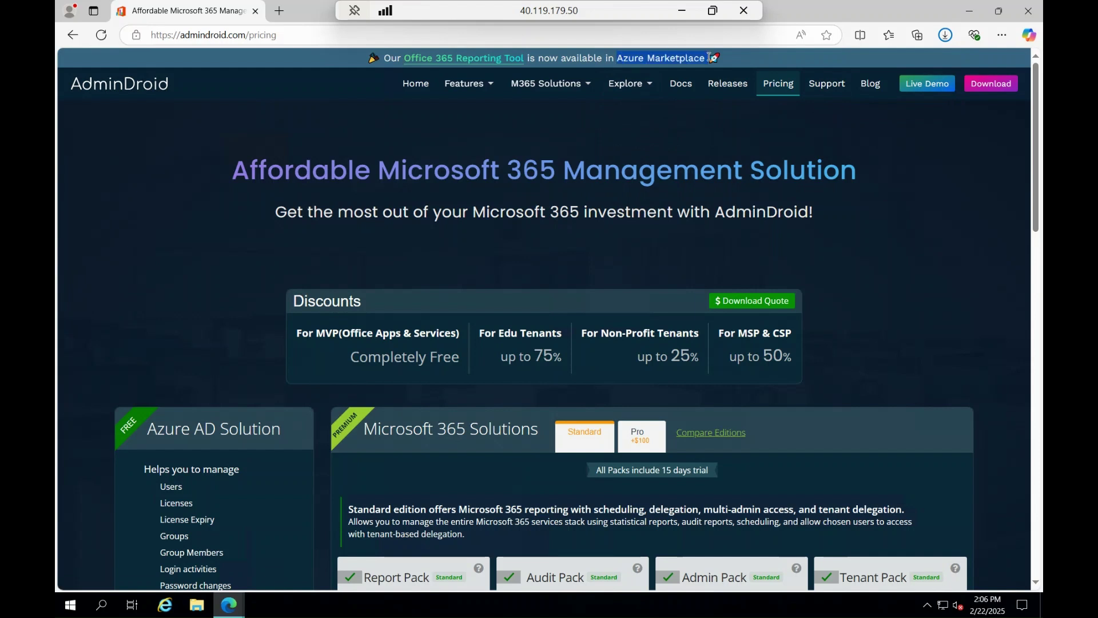
left_click(946, 35)
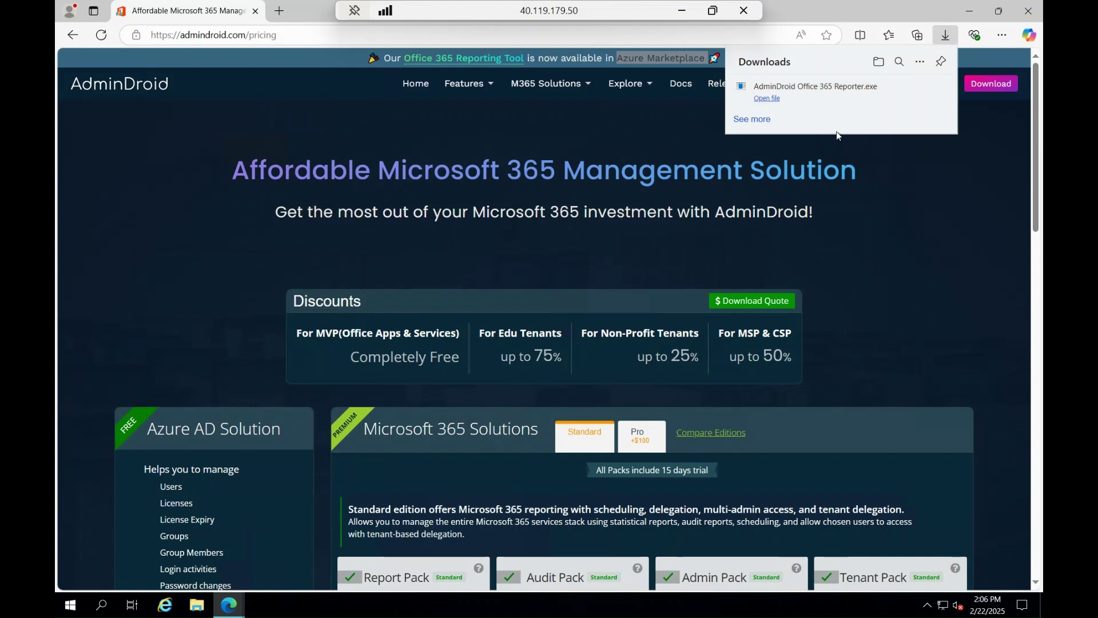
- Open the Downloads folder and run AdminDroid Office 365 Reporter.exe
left_click(918, 91)
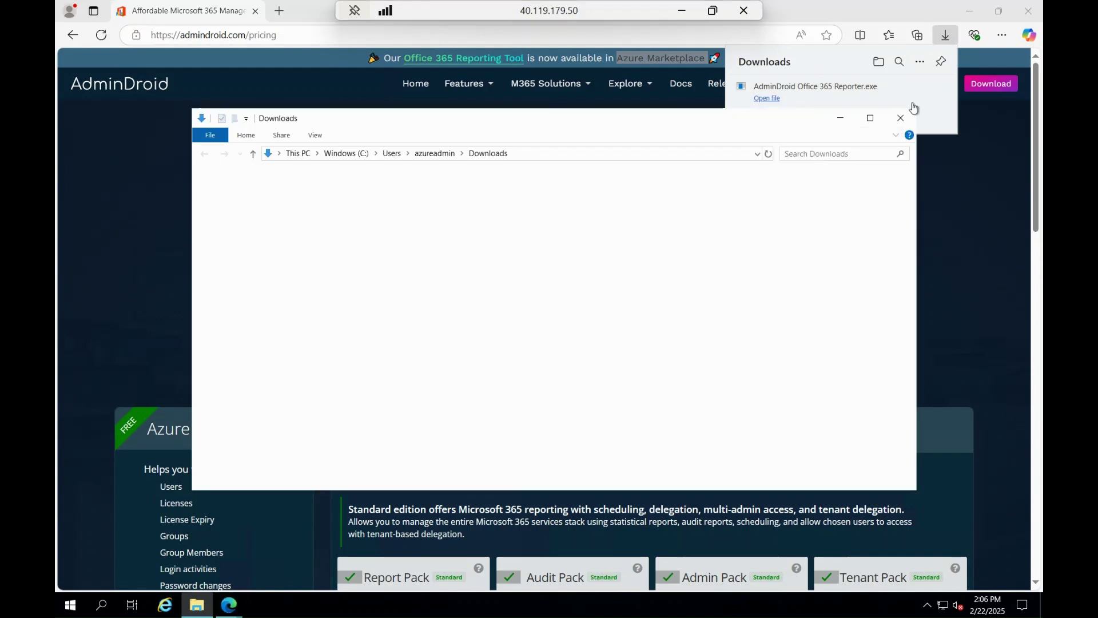
double_click(363, 194)
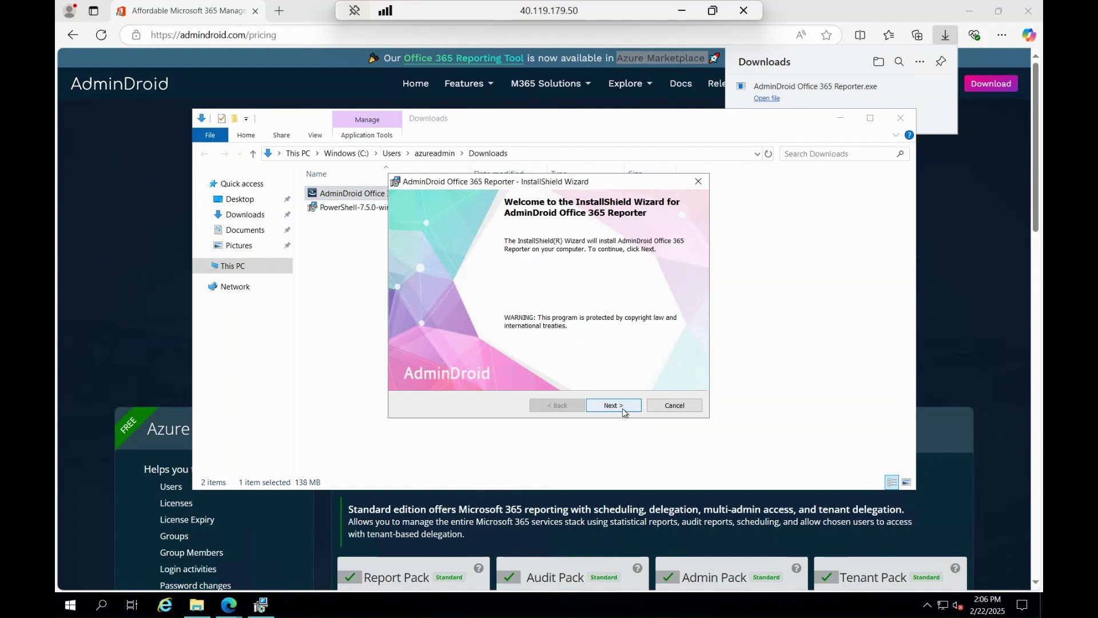
- Accept the licence, install to the default folder, and minimize Edge
left_click(621, 406)
left_click(514, 361)
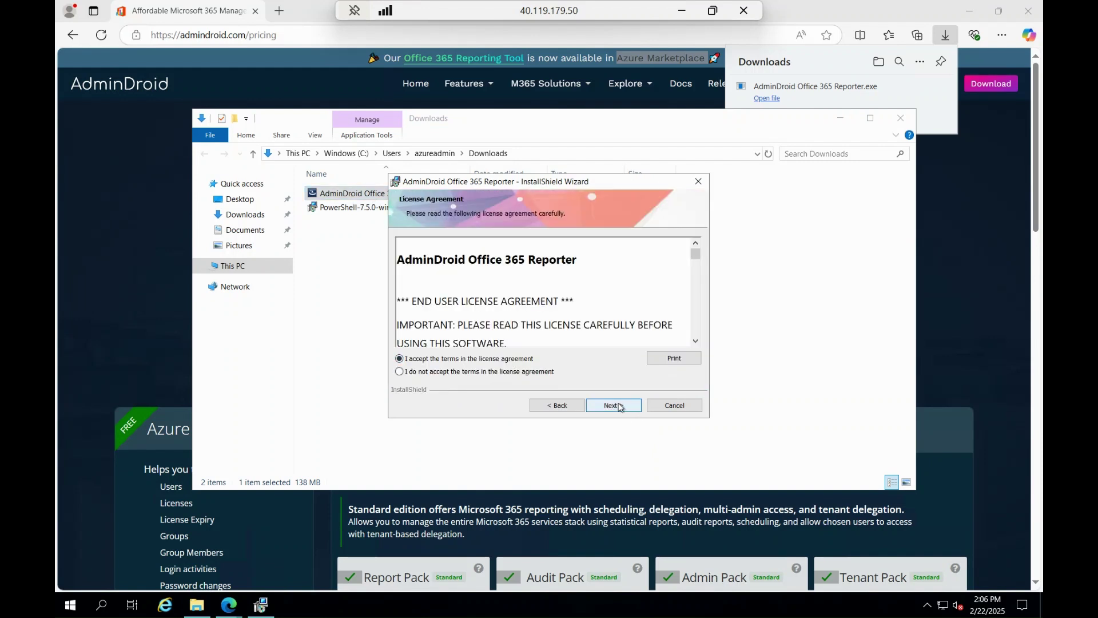
left_click(620, 408)
left_click(621, 407)
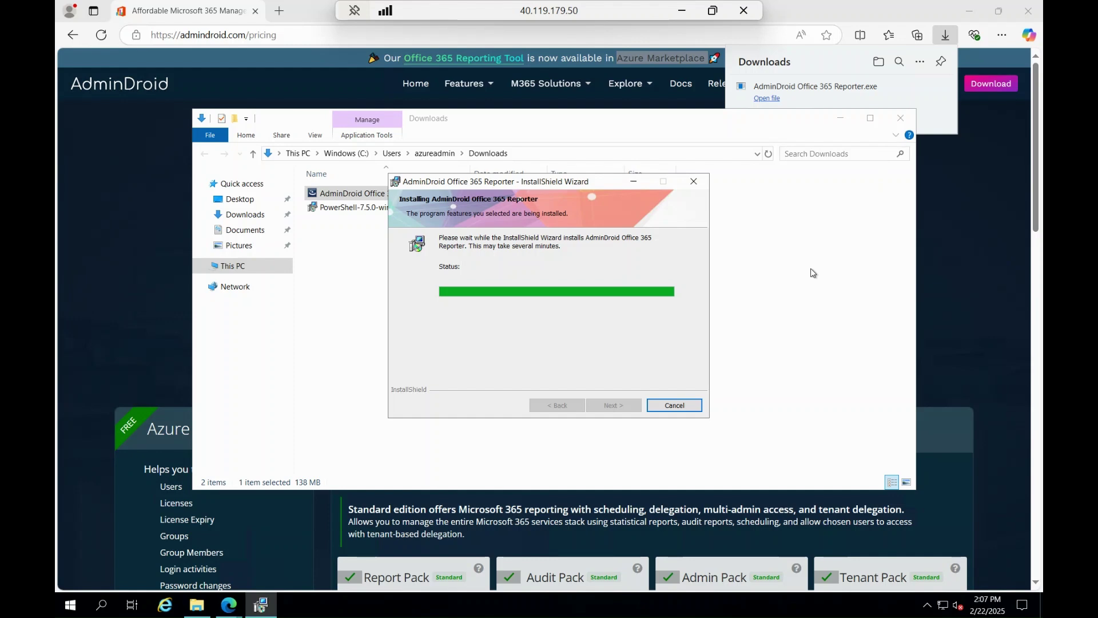
left_click(847, 12)
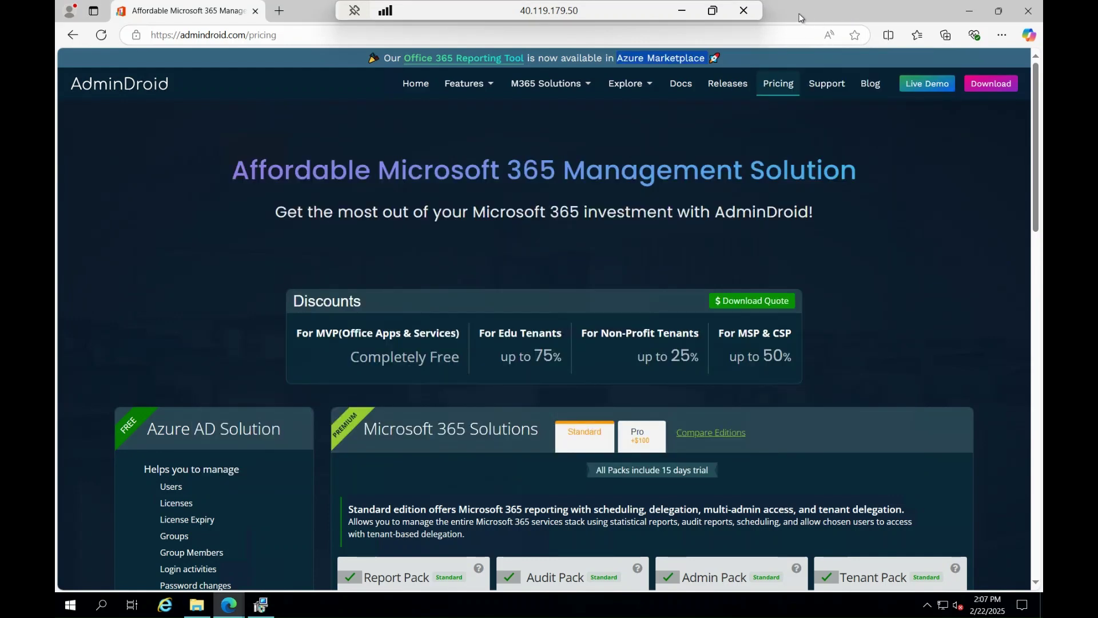
left_click(969, 11)
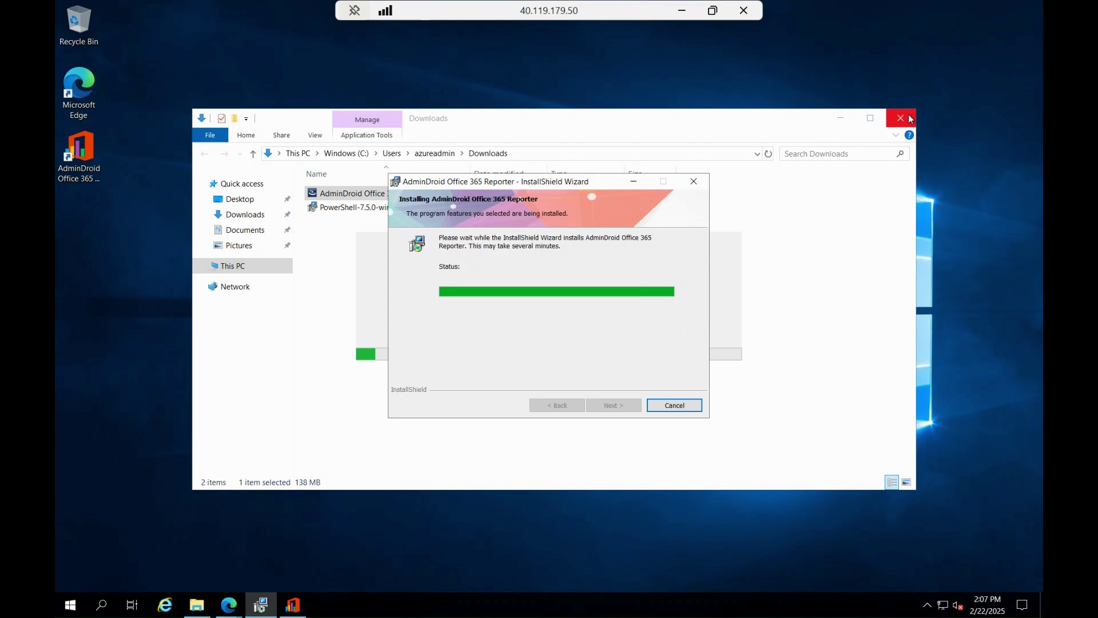
- Close the Downloads folder window and move the installer window to the right
left_click(816, 139)
left_click(900, 118)
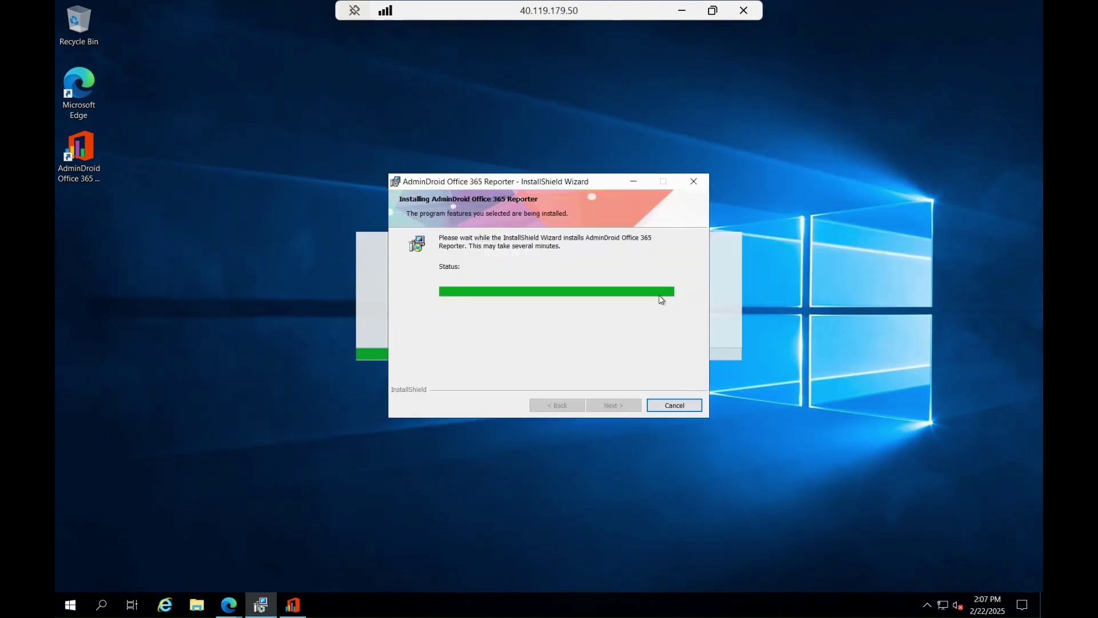
left_click_drag(536, 182, 874, 40)
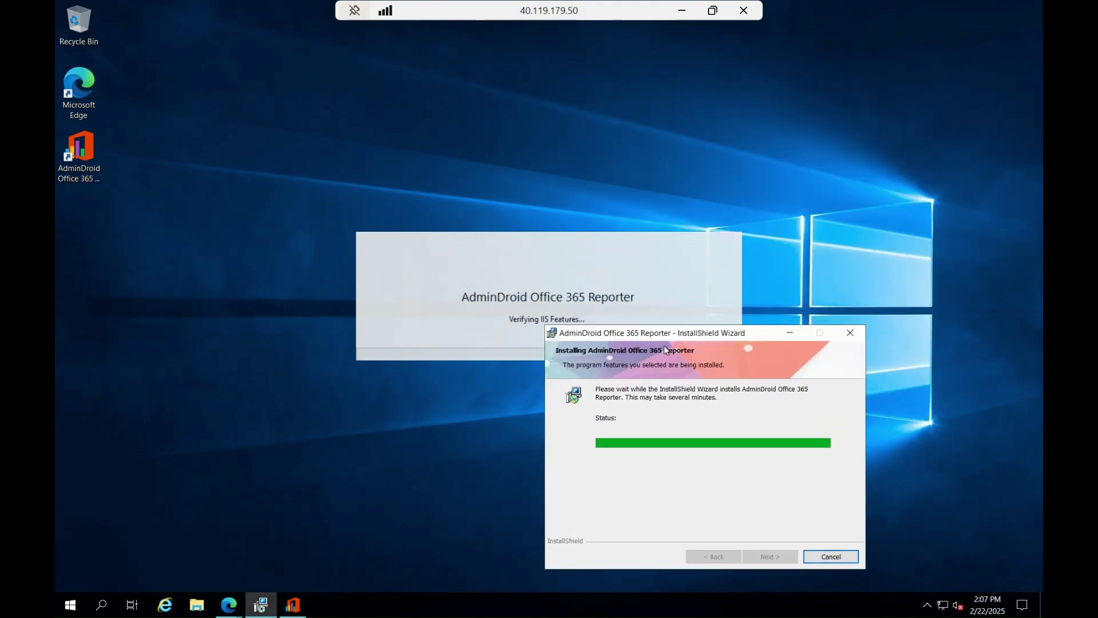
- Move the installer to the upper right and wait for 'InstallShield Wizard Completed'
left_click_drag(665, 350, 772, 62)
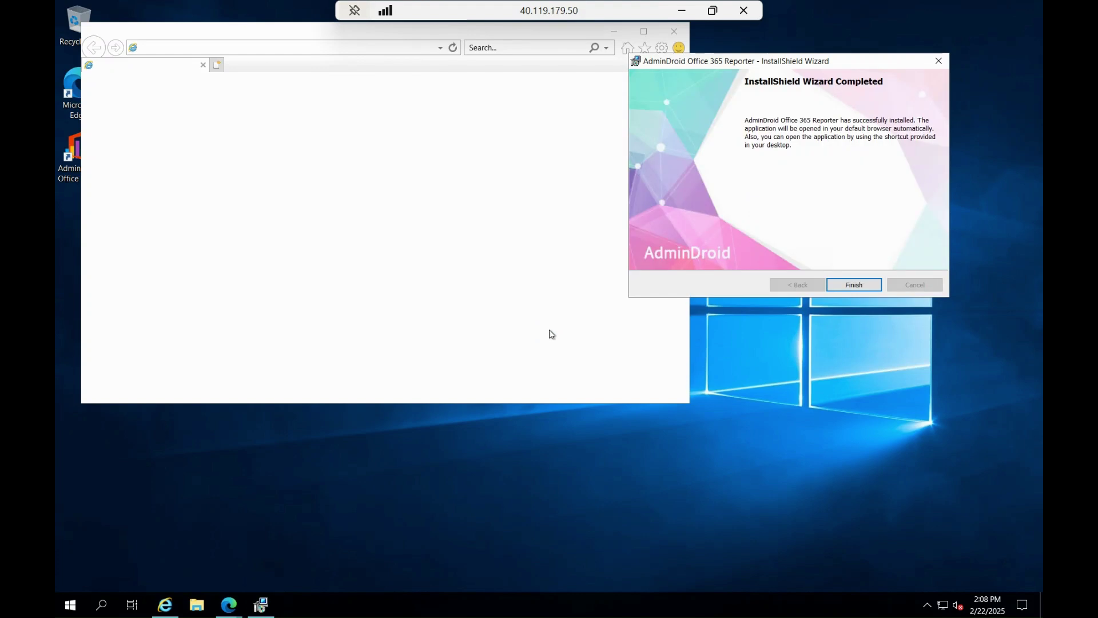
- Finish the wizard, accept recommended Internet Explorer settings, and select the full page address
left_click(854, 284)
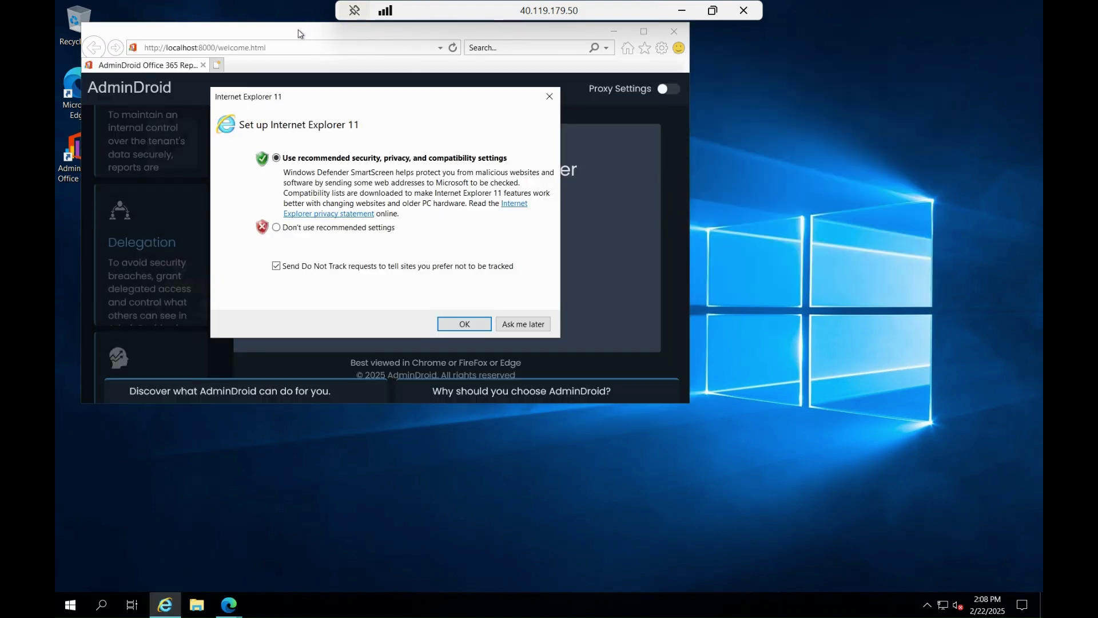
left_click(522, 324)
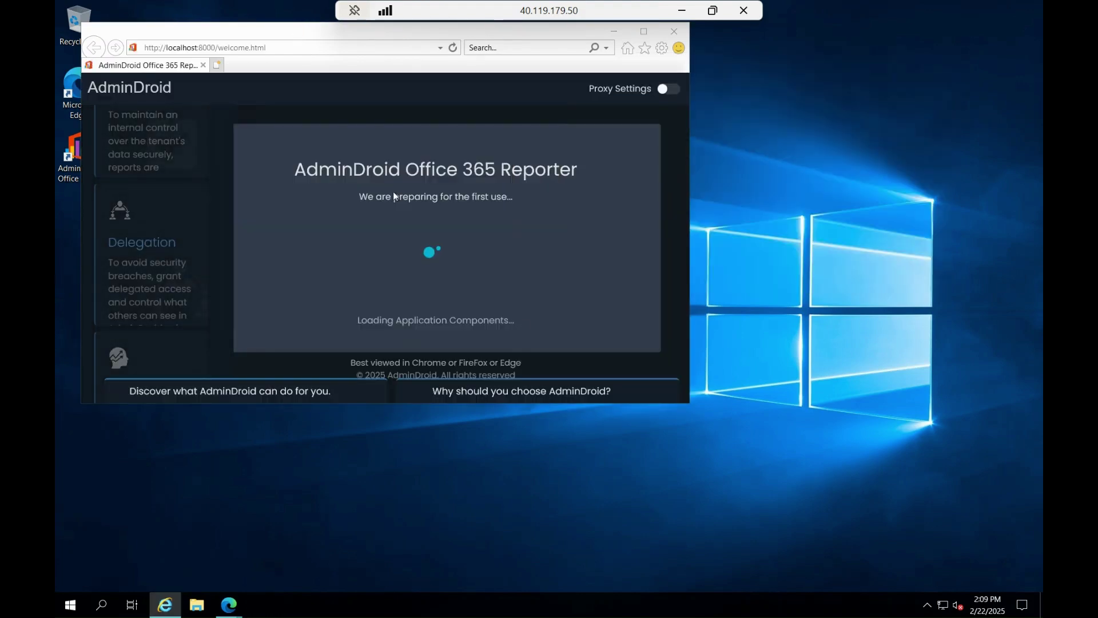
left_click(298, 52)
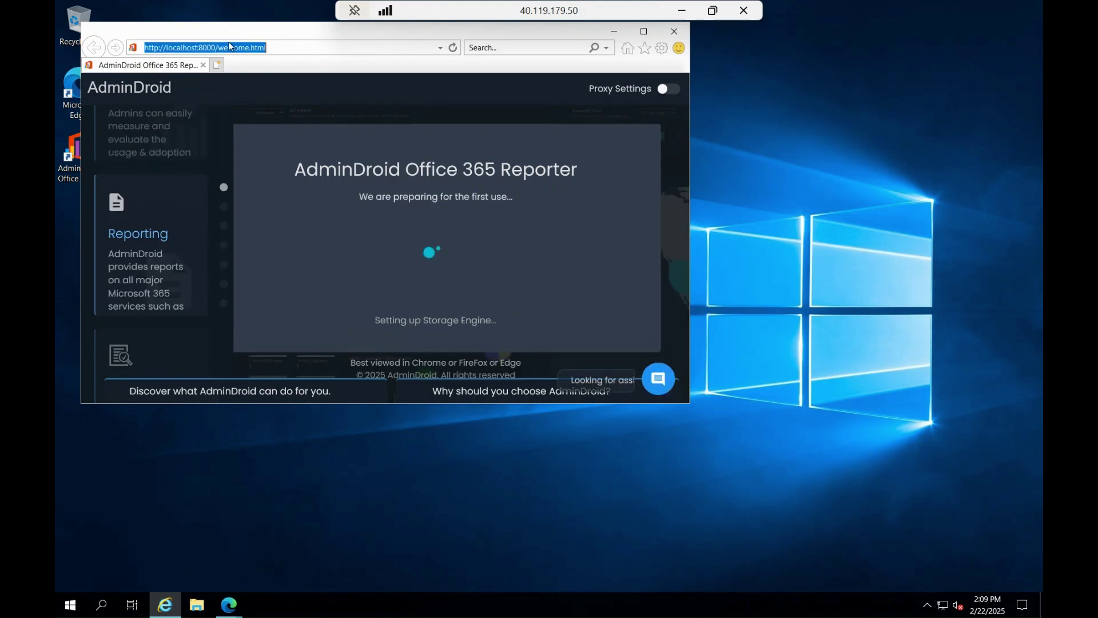
right_click(229, 44)
key("Escape")
left_click(200, 48)
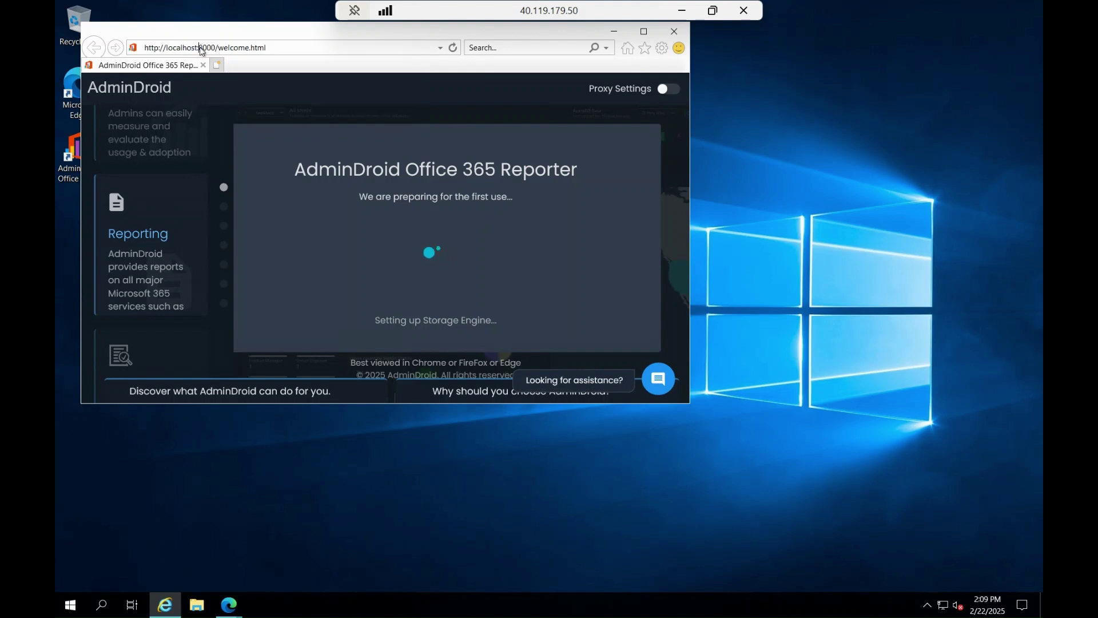
right_click(200, 49)
key("Escape")
key("ctrl+a")
- Close Internet Explorer, choose Microsoft Edge, and bring the AdminDroid website window forward
left_click(673, 31)
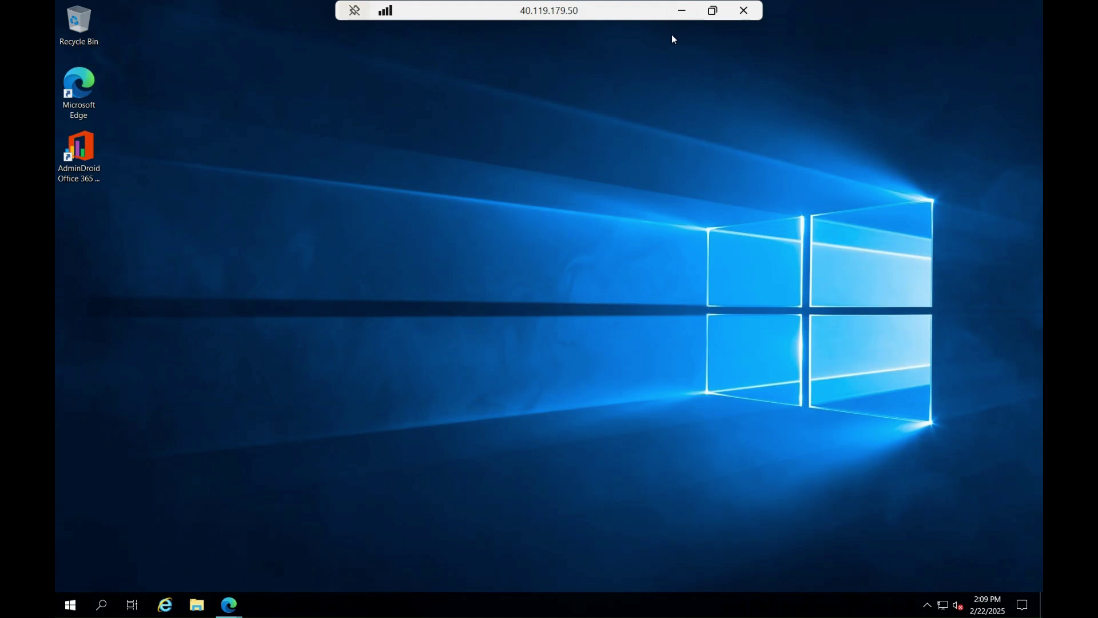
left_click(68, 113)
mouse_move(229, 605)
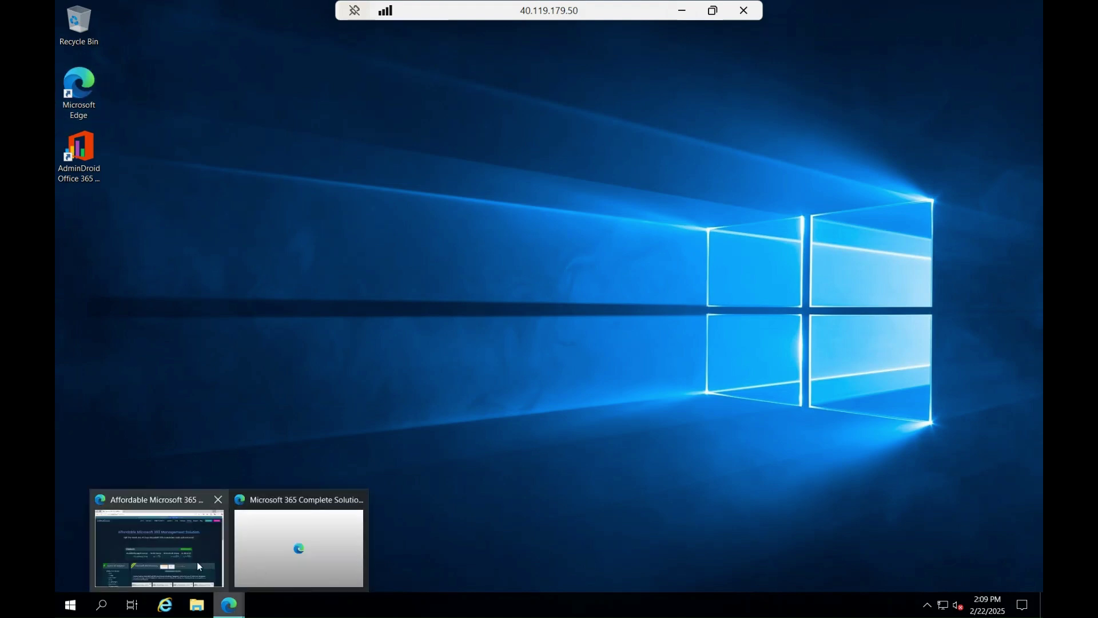
left_click(266, 547)
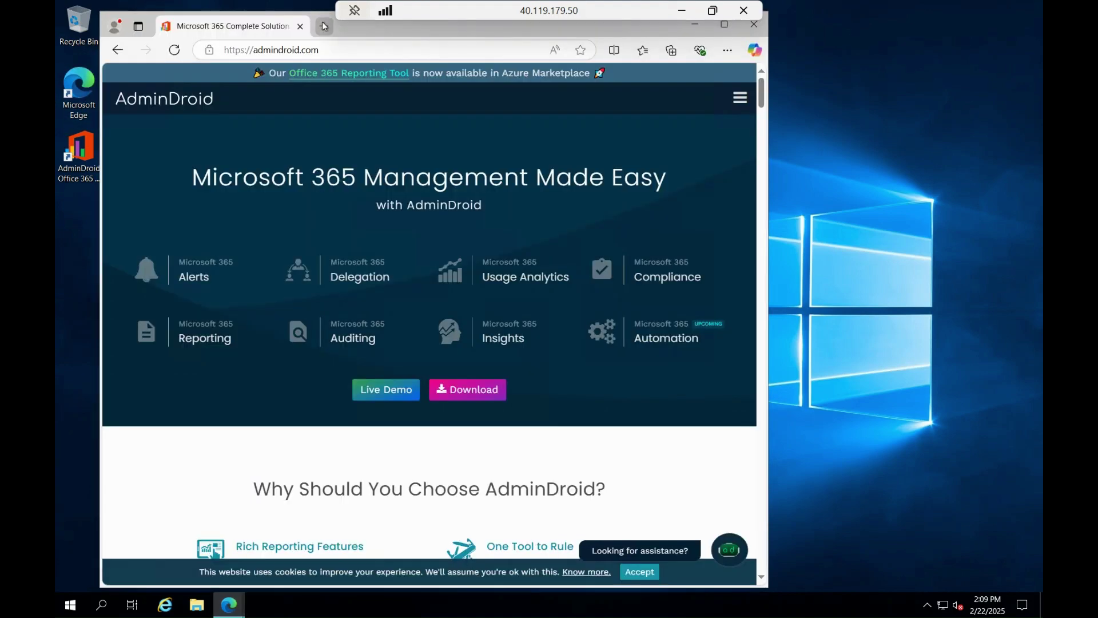
left_click(324, 26)
double_click(625, 28)
type("http://localhost:8000/welcome.html")
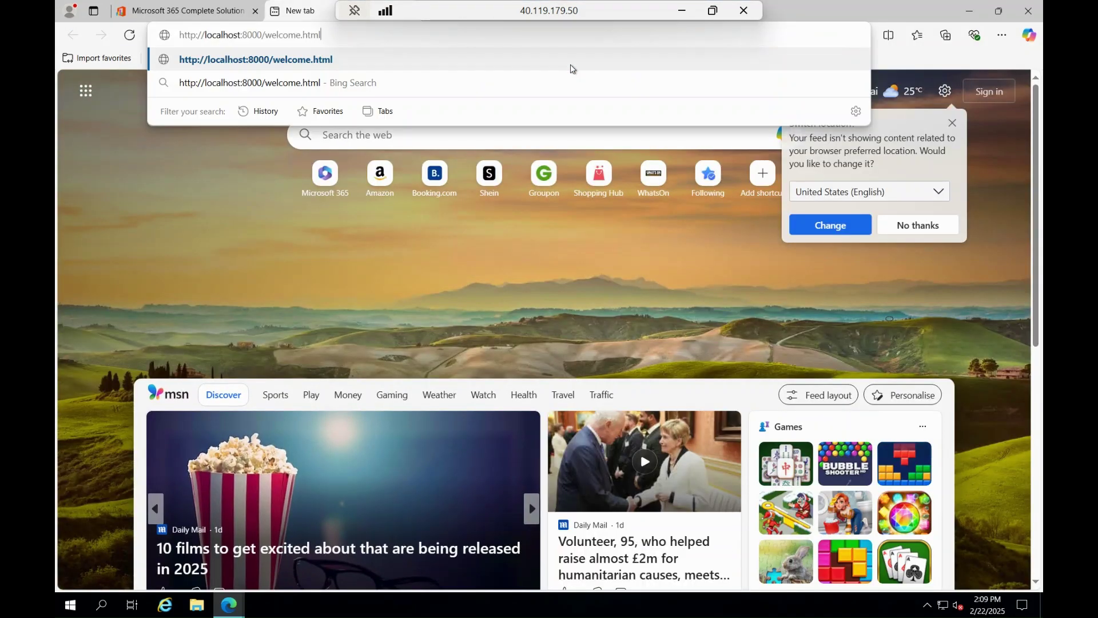
key("Return")
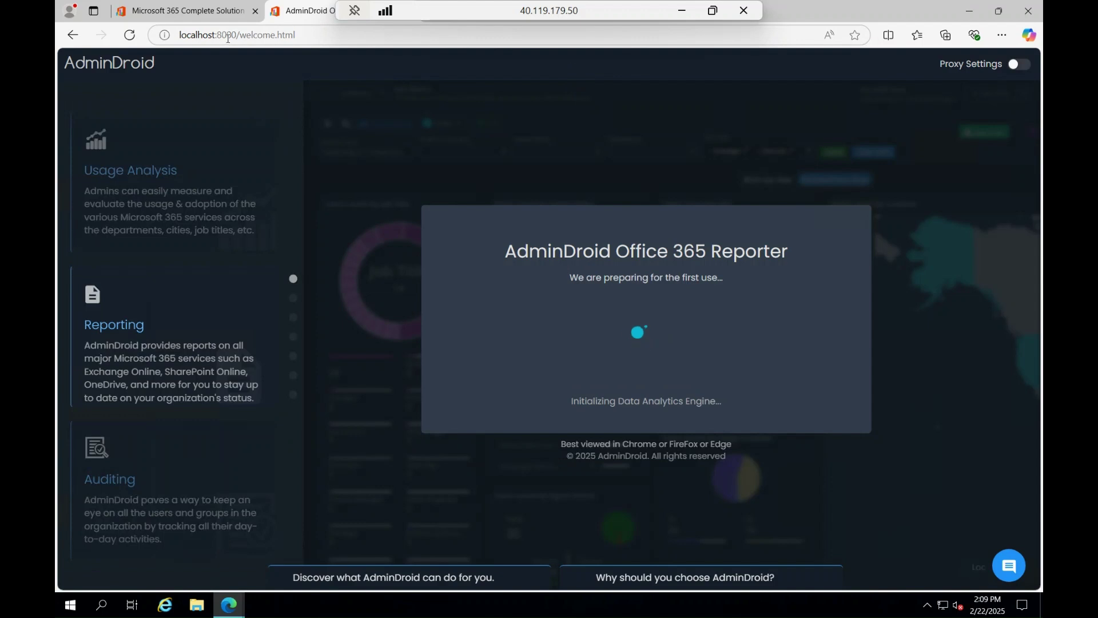
- Select the port in the address, then show the showcase's first card and Auditing and Compliance
left_click_drag(219, 35, 237, 34)
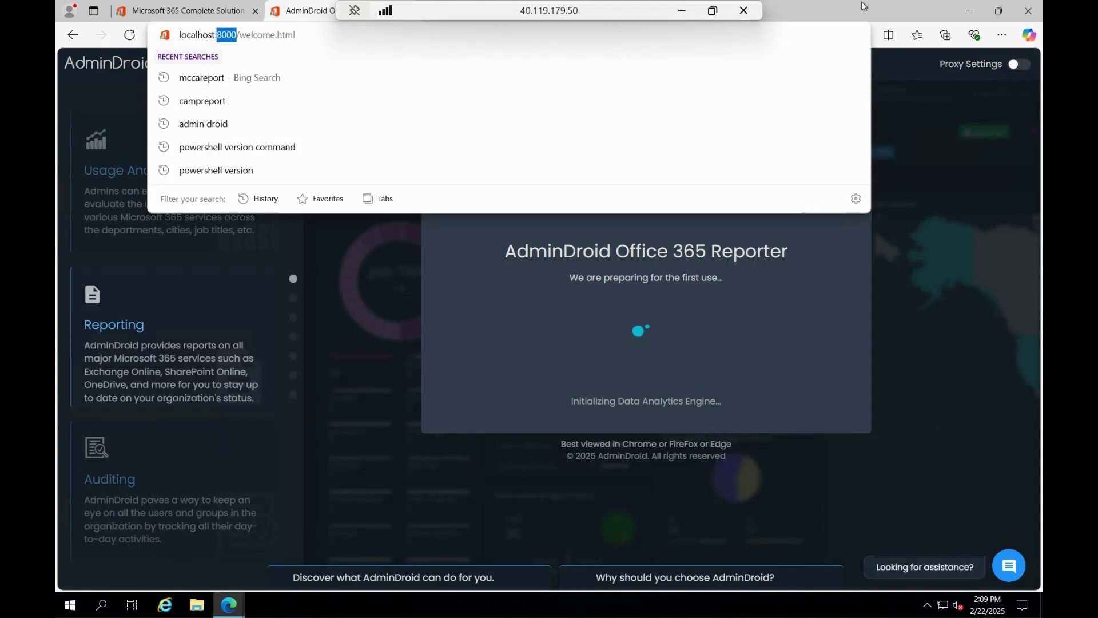
key("Escape")
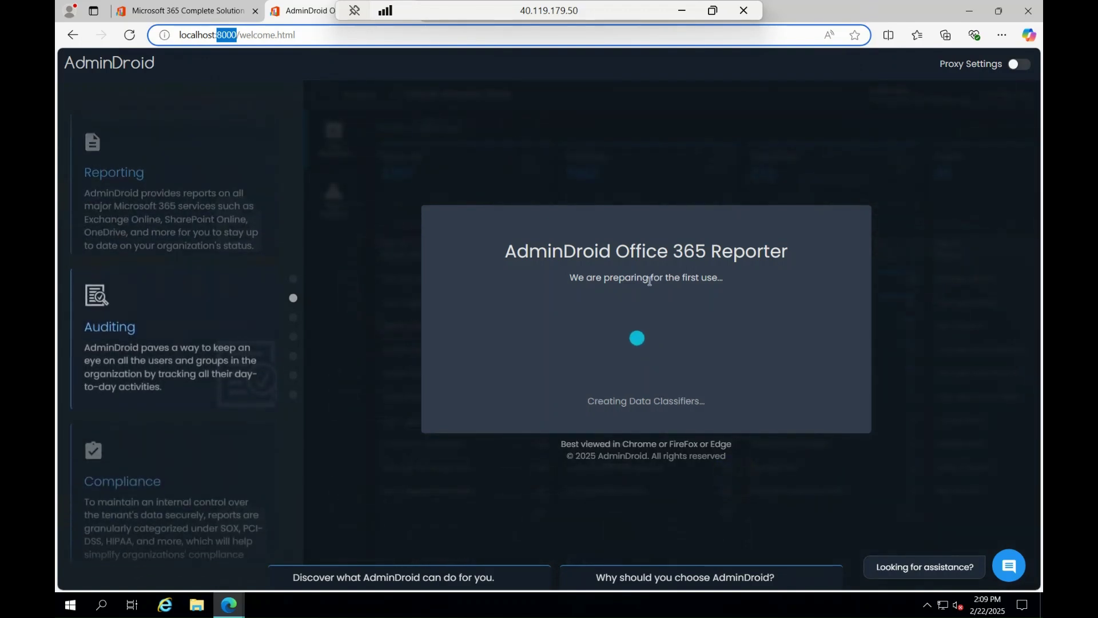
left_click(293, 279)
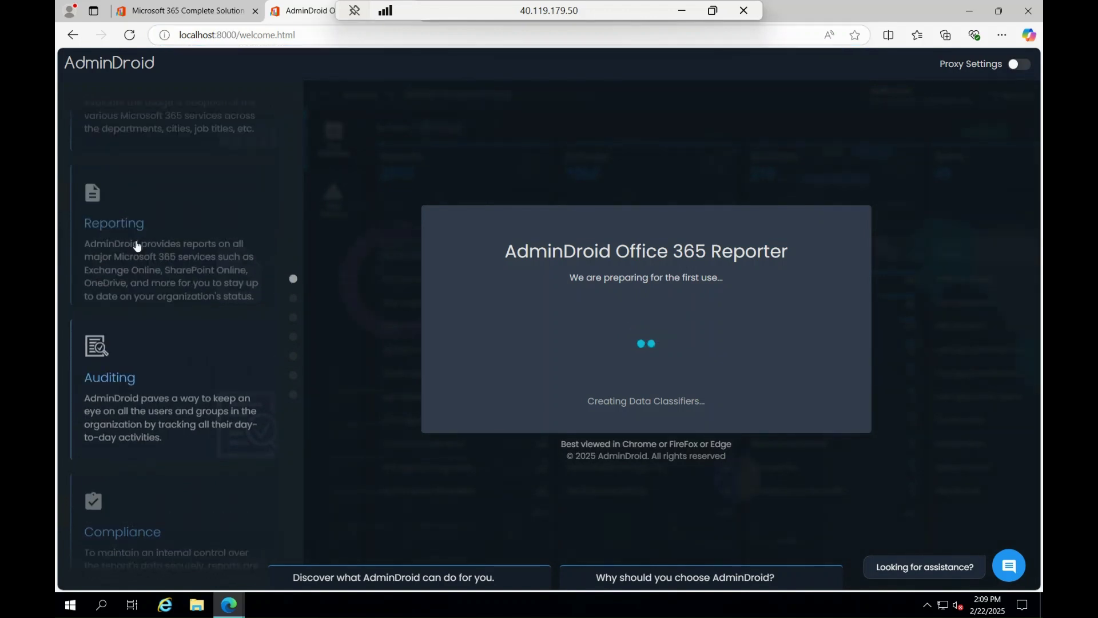
left_click(293, 318)
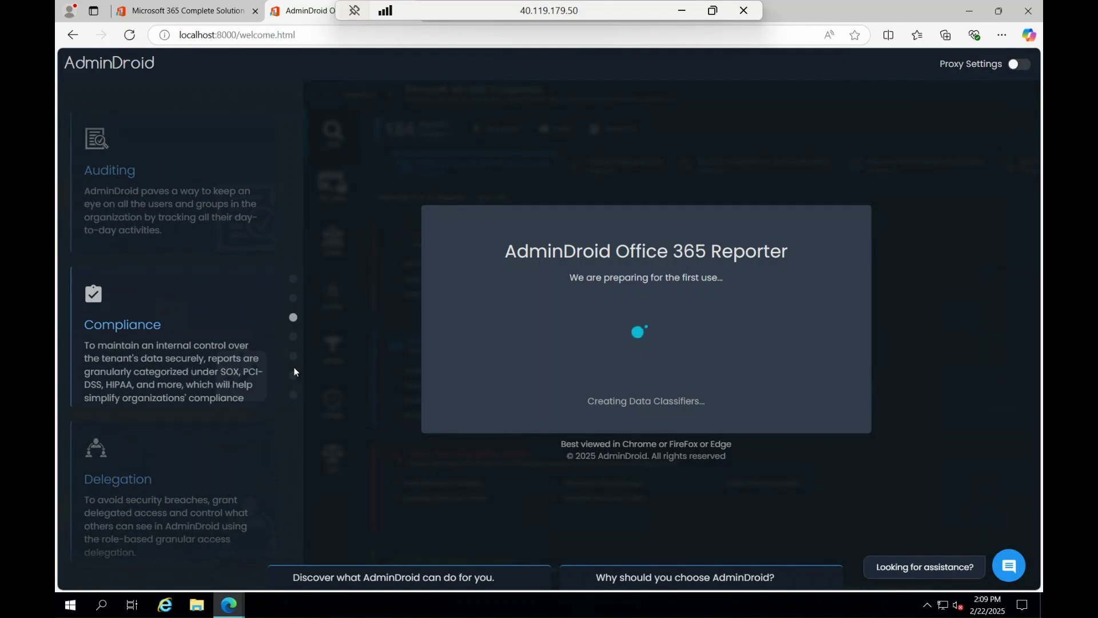
- Page the showcase through Delegation, Insights, Alert and Usage Analysis; highlight the Global Administrator note
left_click(293, 337)
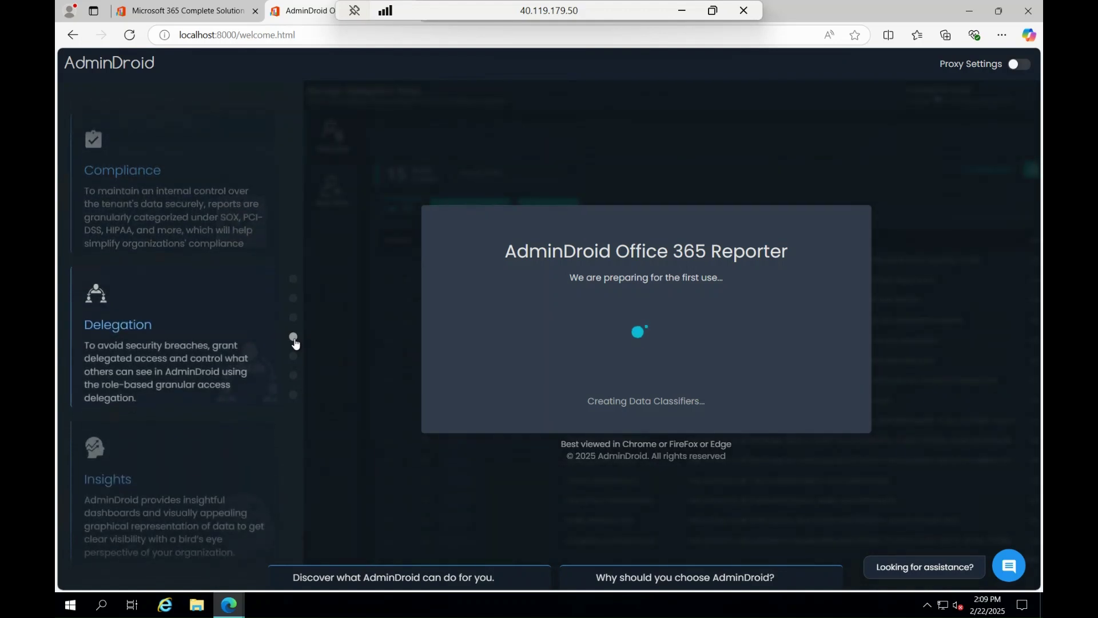
left_click(295, 357)
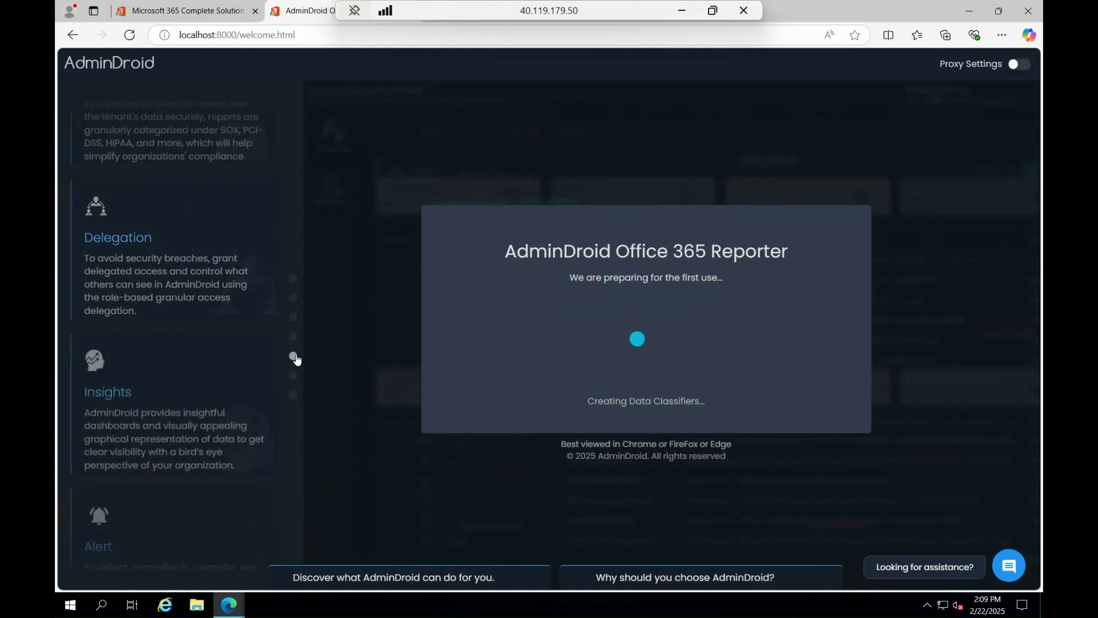
left_click(294, 377)
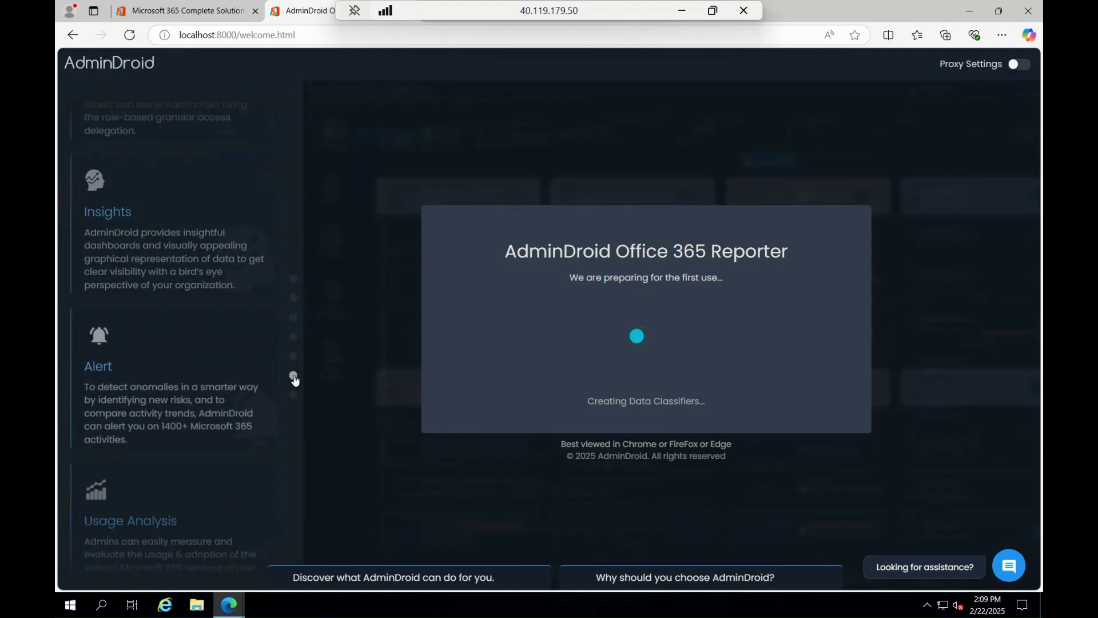
left_click(294, 395)
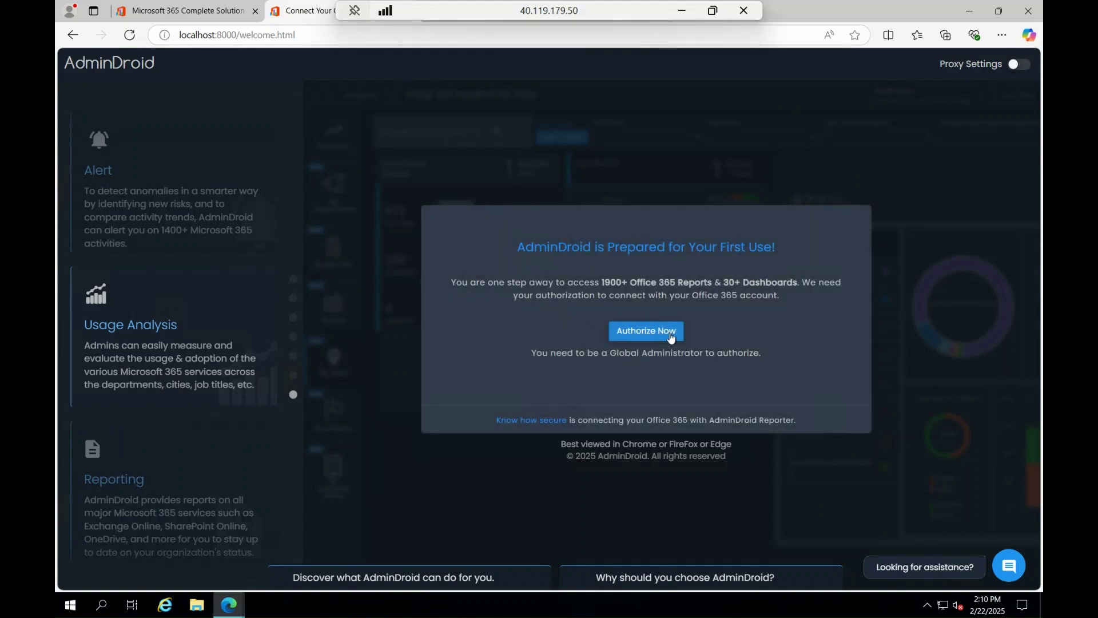
left_click_drag(531, 352, 771, 358)
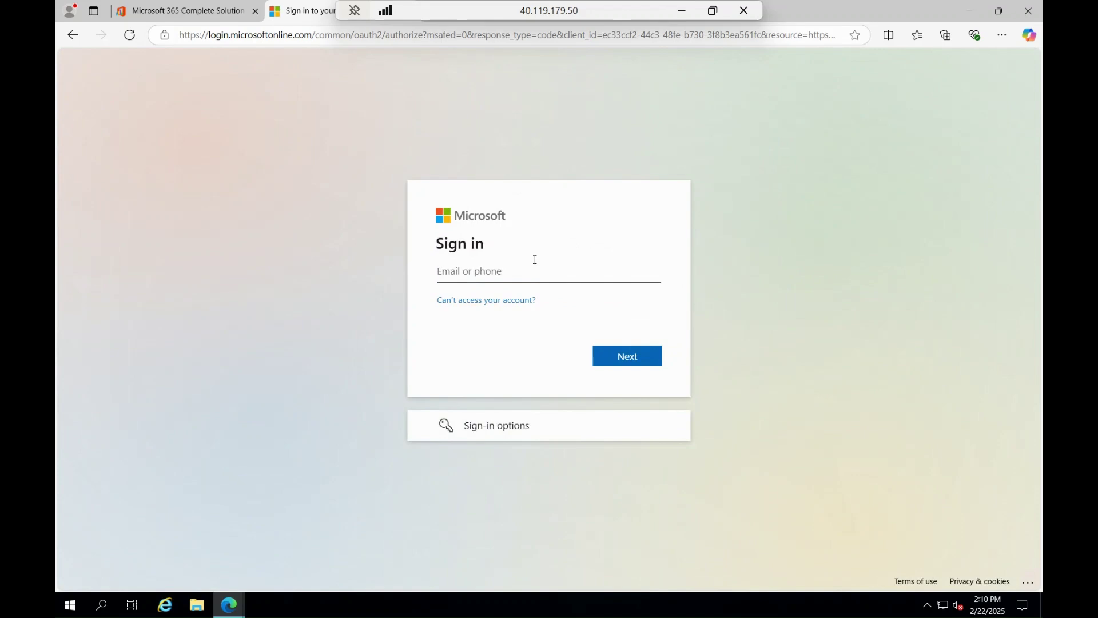
- Sign in with the global admin e-mail and password, declining Edge's offer to save the password
type("su")
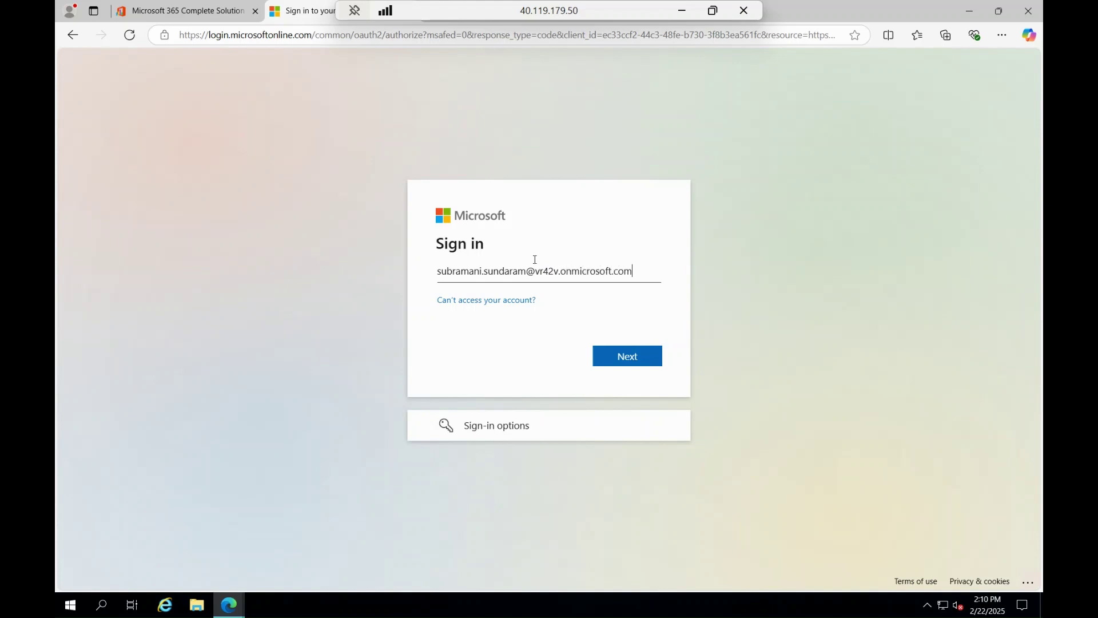
key("Return")
type("•")
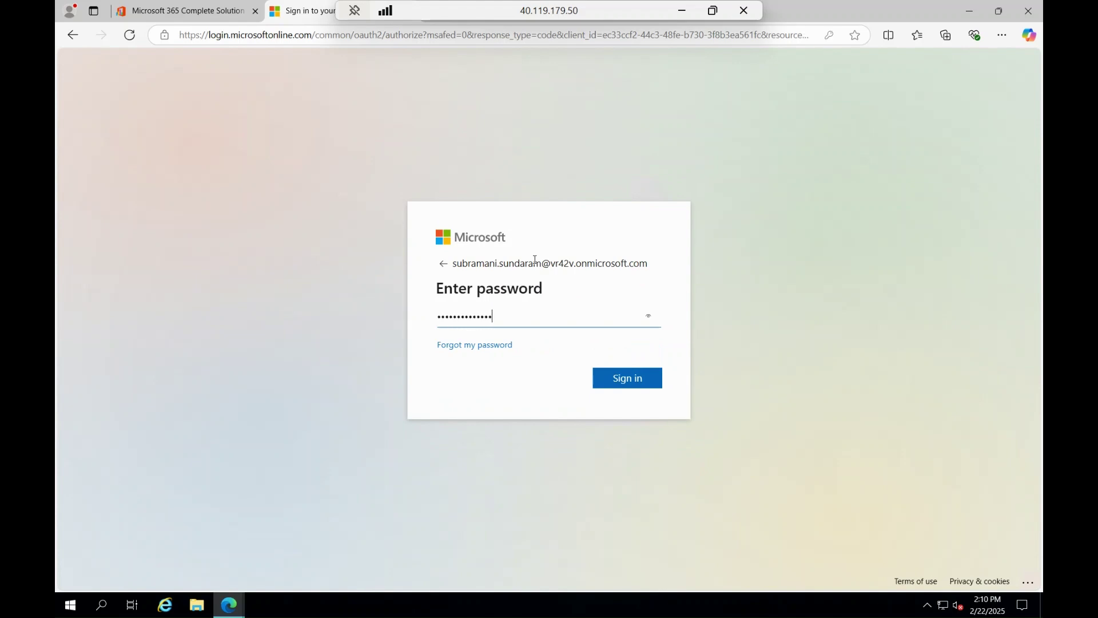
key("Return")
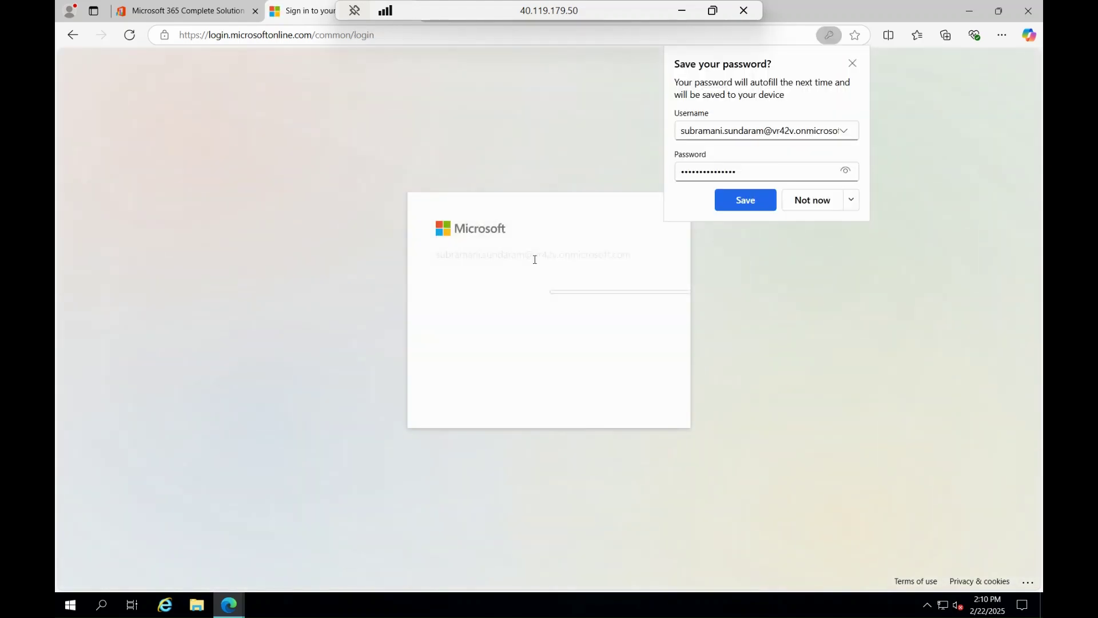
left_click(804, 203)
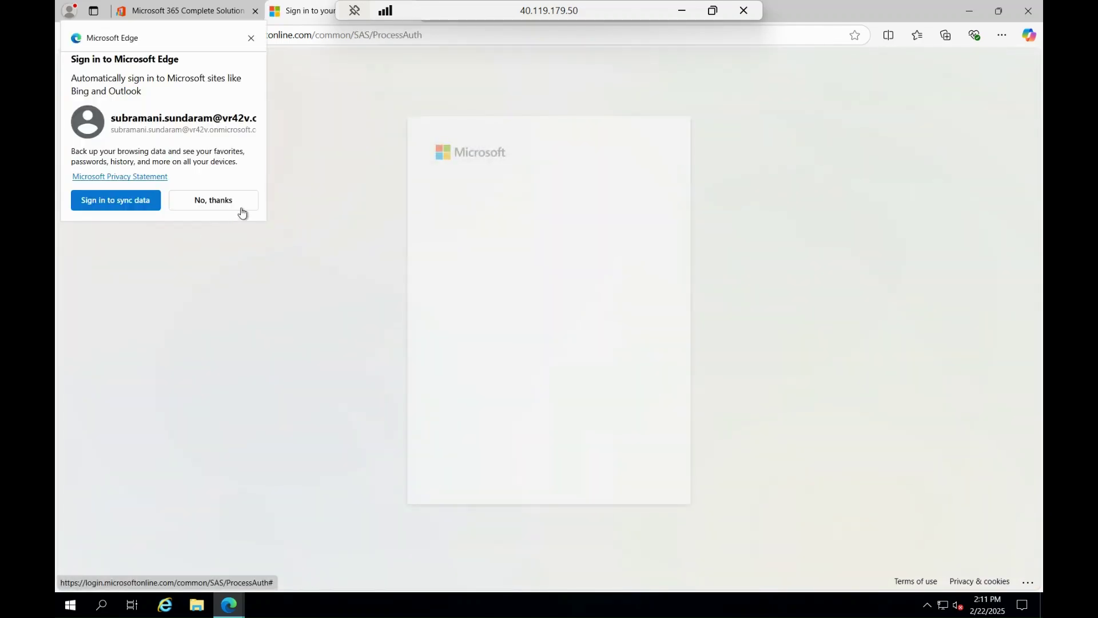
- Skip Edge sign-in, review the directory access permission details, and accept them for AdminDroid
left_click(213, 200)
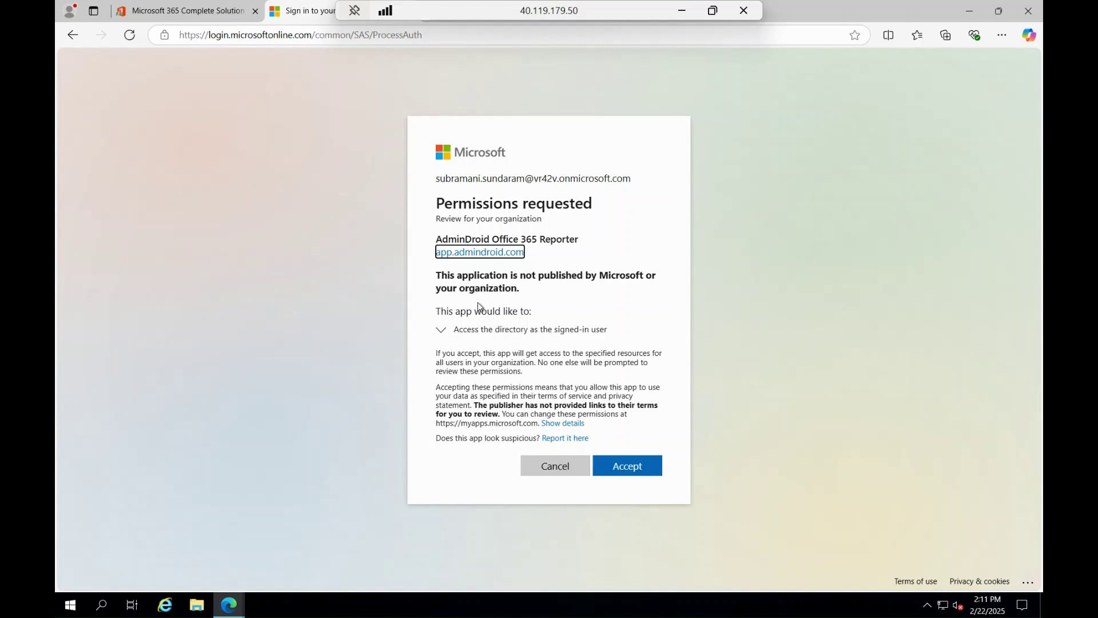
left_click(444, 332)
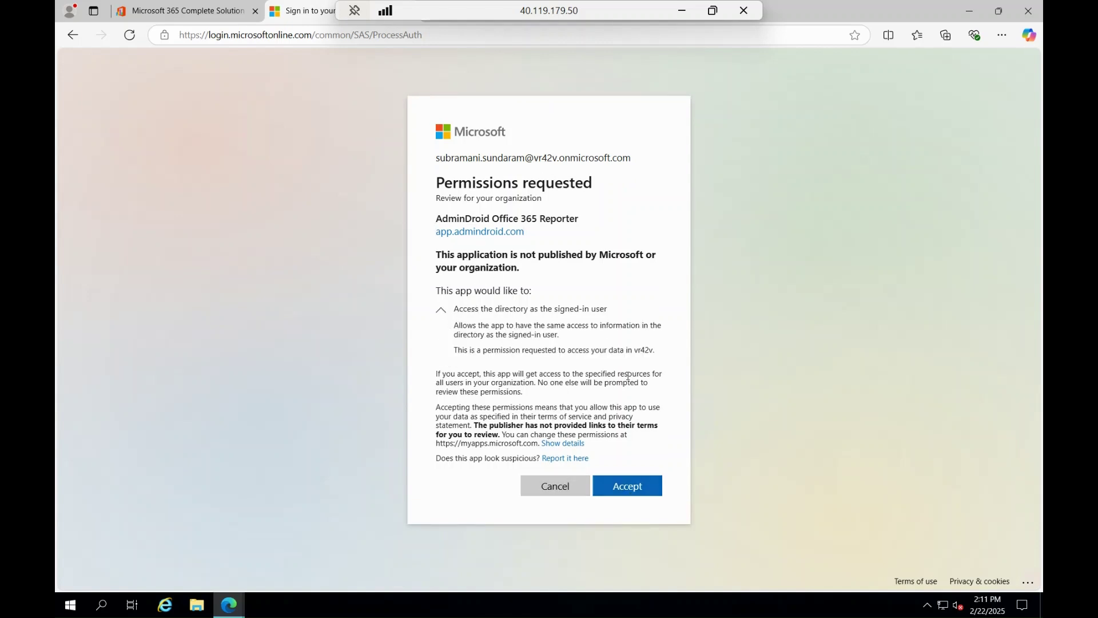
left_click(632, 493)
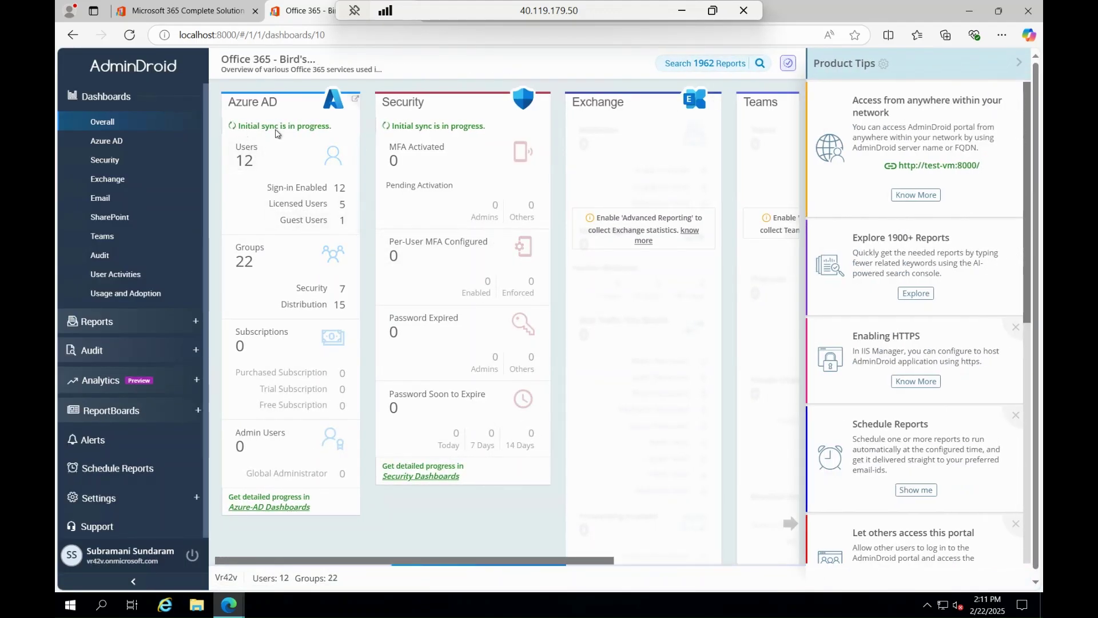
- Collapse the Product Tips panel and expand the Settings section in the sidebar
left_click(1019, 62)
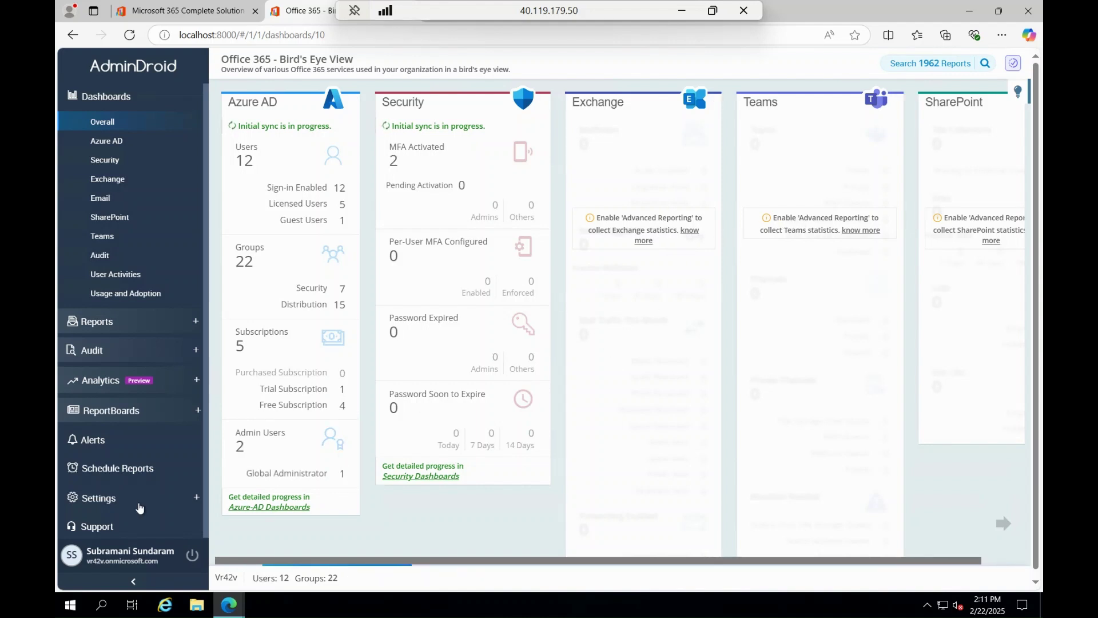
scroll(147, 497, "down", 1)
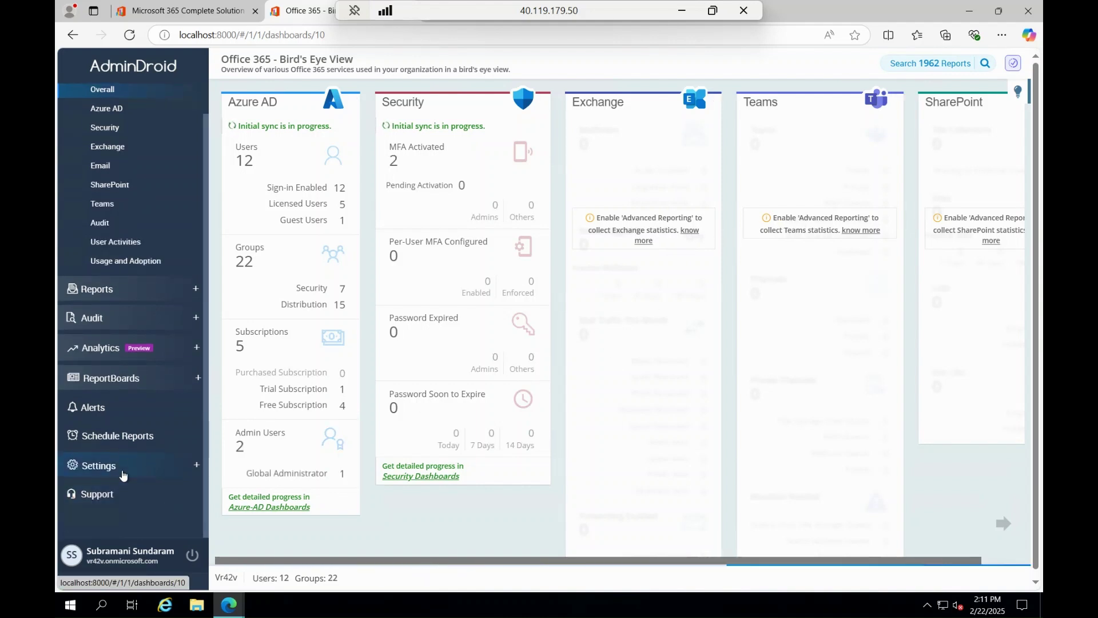
left_click(114, 465)
scroll(123, 469, "down", 2)
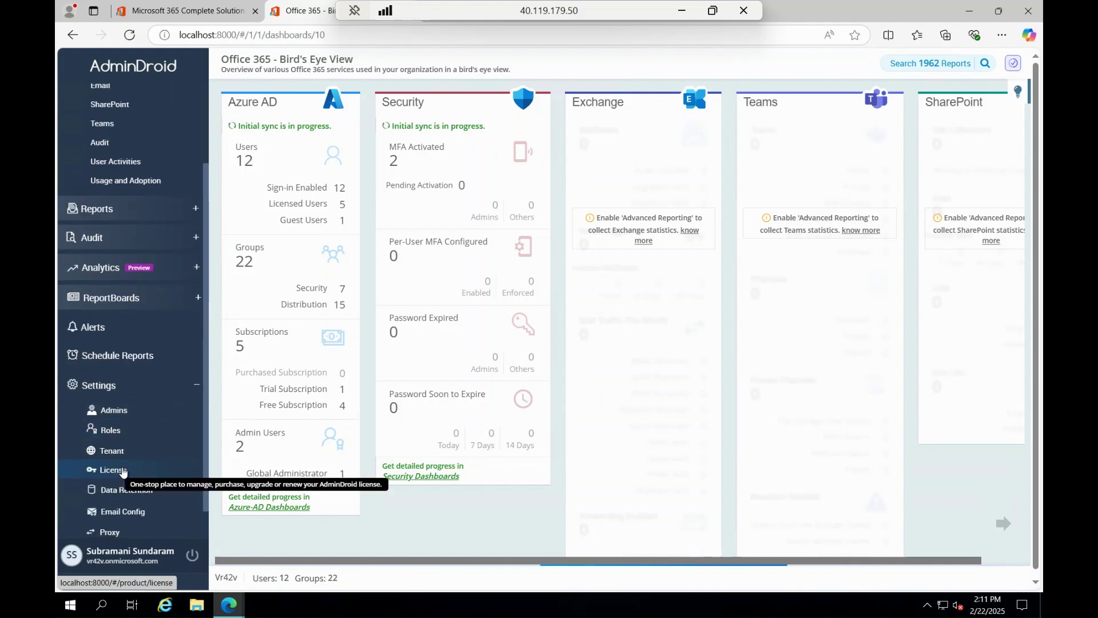
scroll(123, 473, "down", 2)
scroll(114, 440, "up", 4)
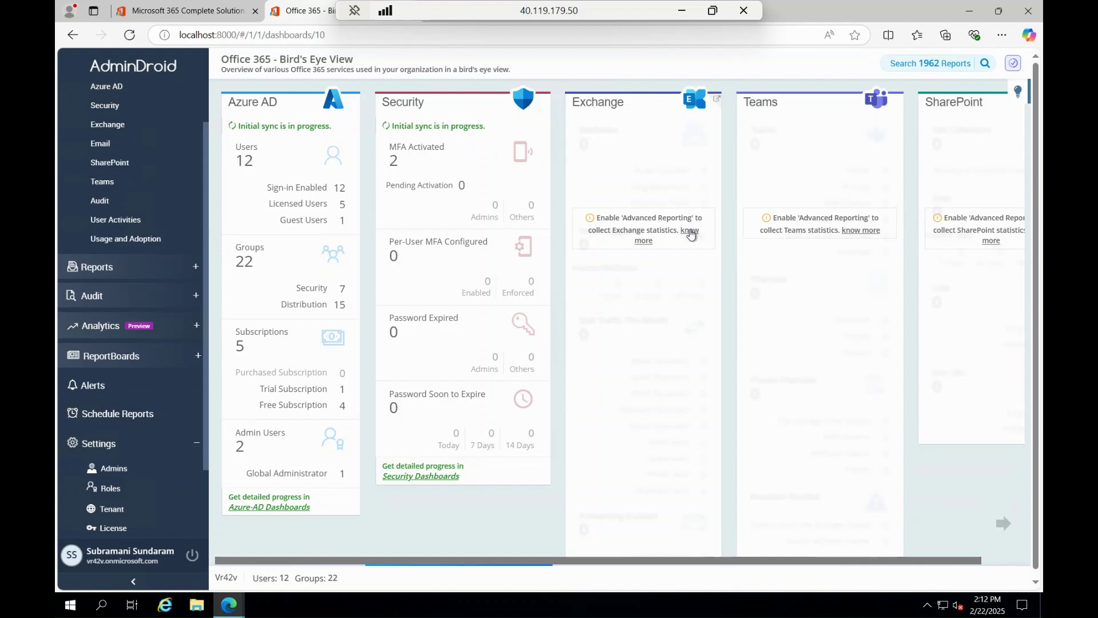
- Turn on Advanced Reporting for the tenant from the Exchange card's prompt
left_click(691, 233)
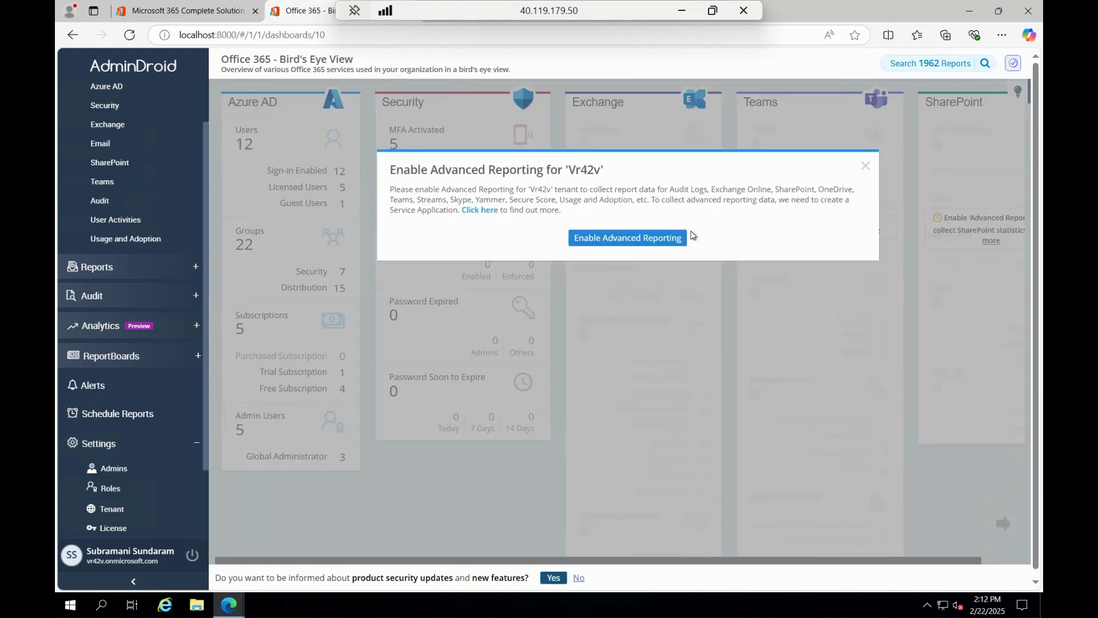
left_click(642, 242)
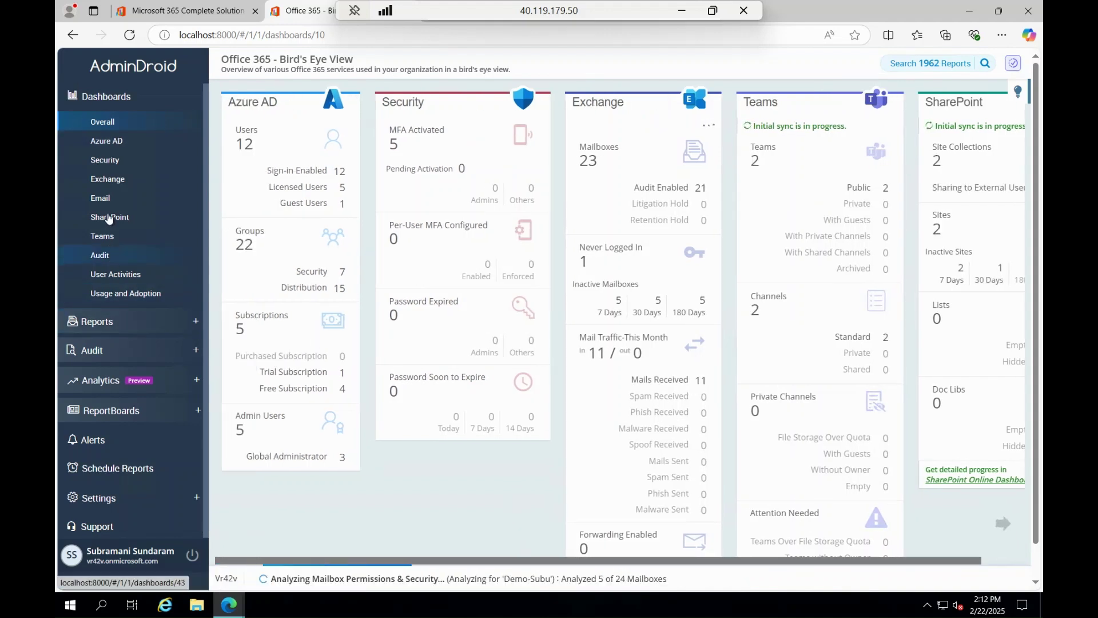
- Browse the Azure AD user, license and subscription dashboards
left_click(118, 140)
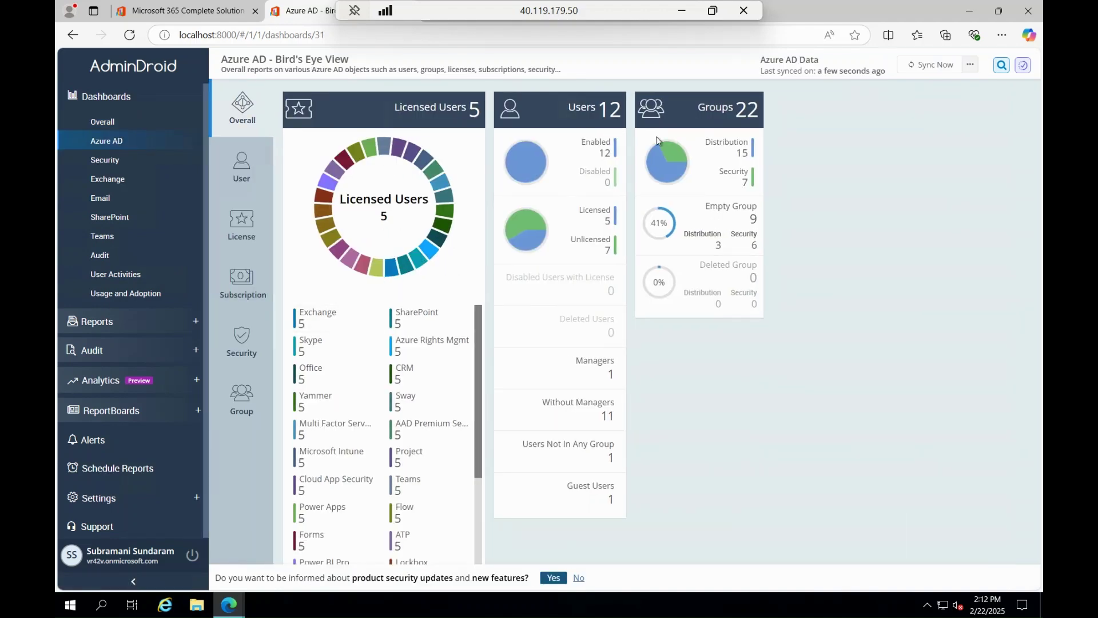
left_click(240, 172)
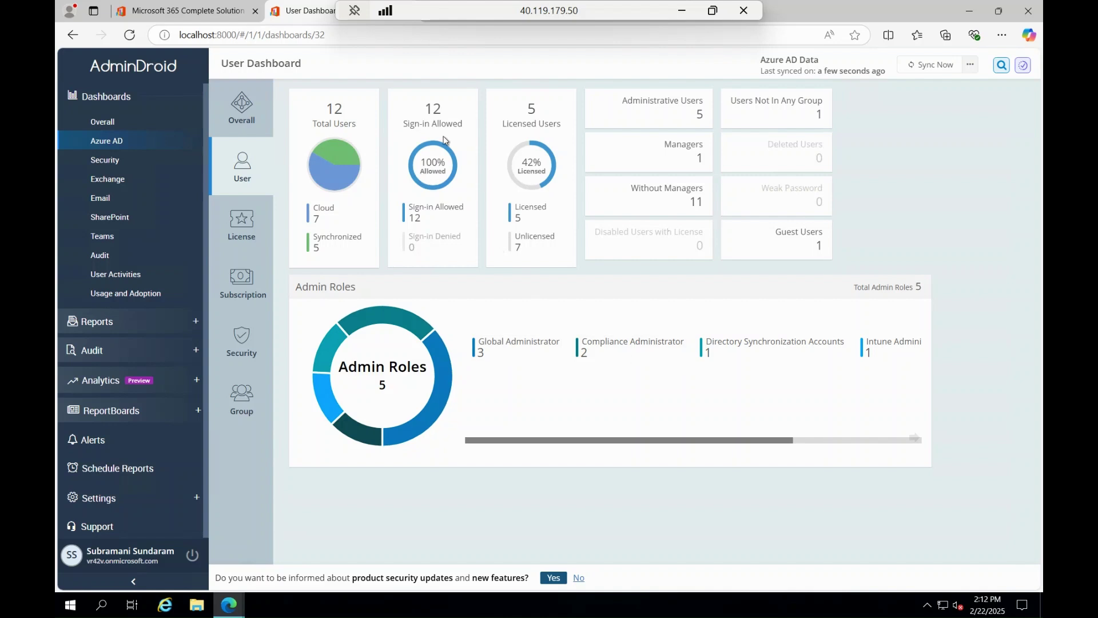
left_click(233, 247)
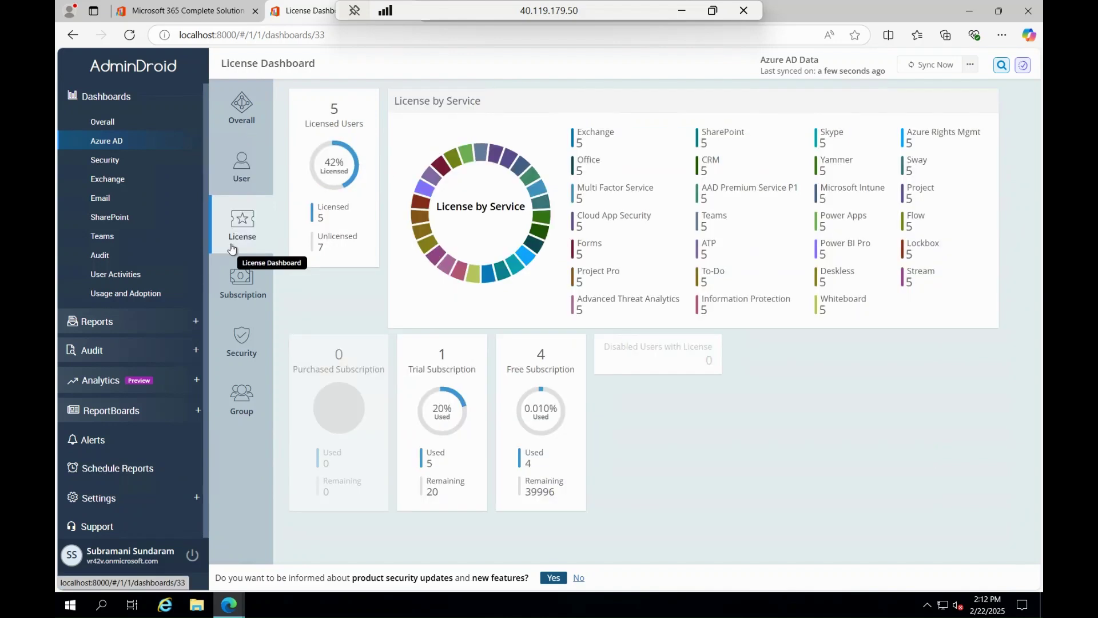
left_click(242, 301)
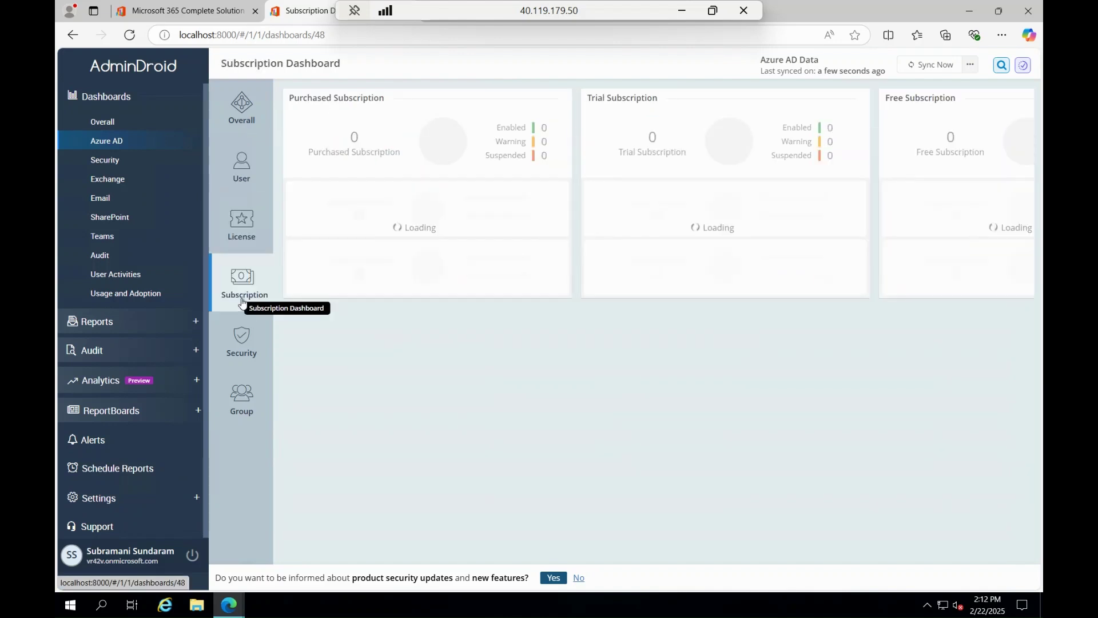
- Open the Azure AD security dashboard, its MFA overview, and the password status breakdown
left_click(241, 358)
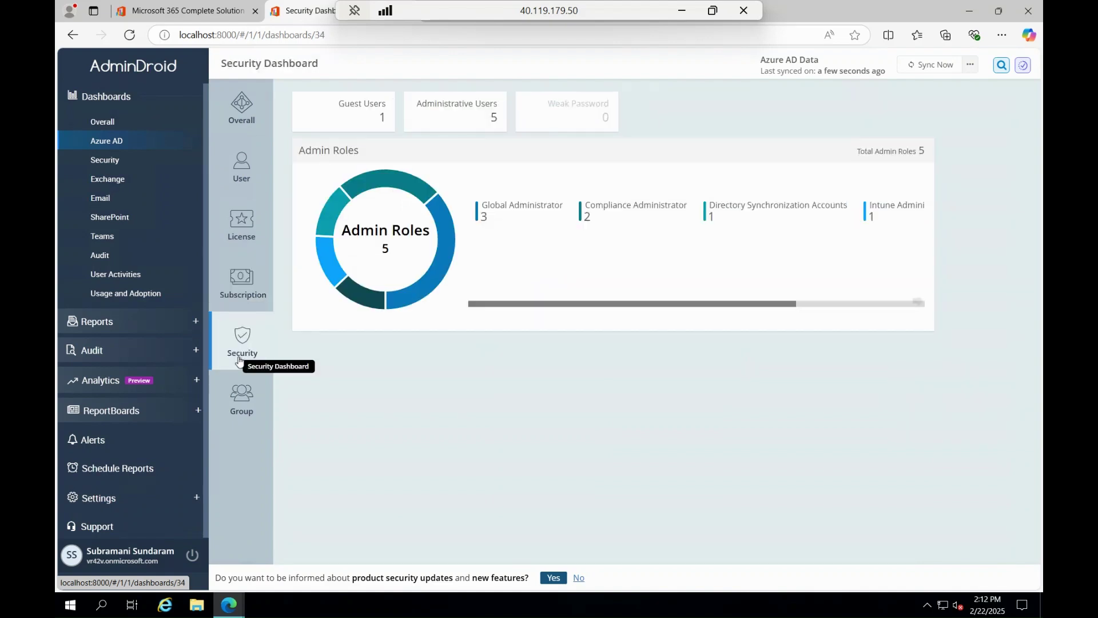
left_click(110, 162)
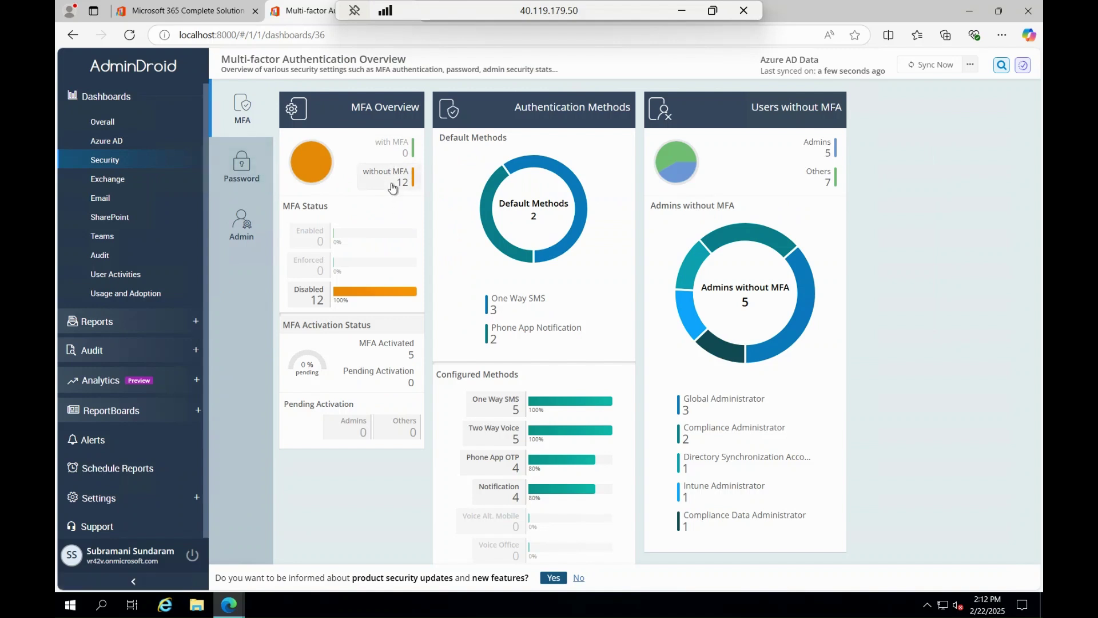
left_click(236, 186)
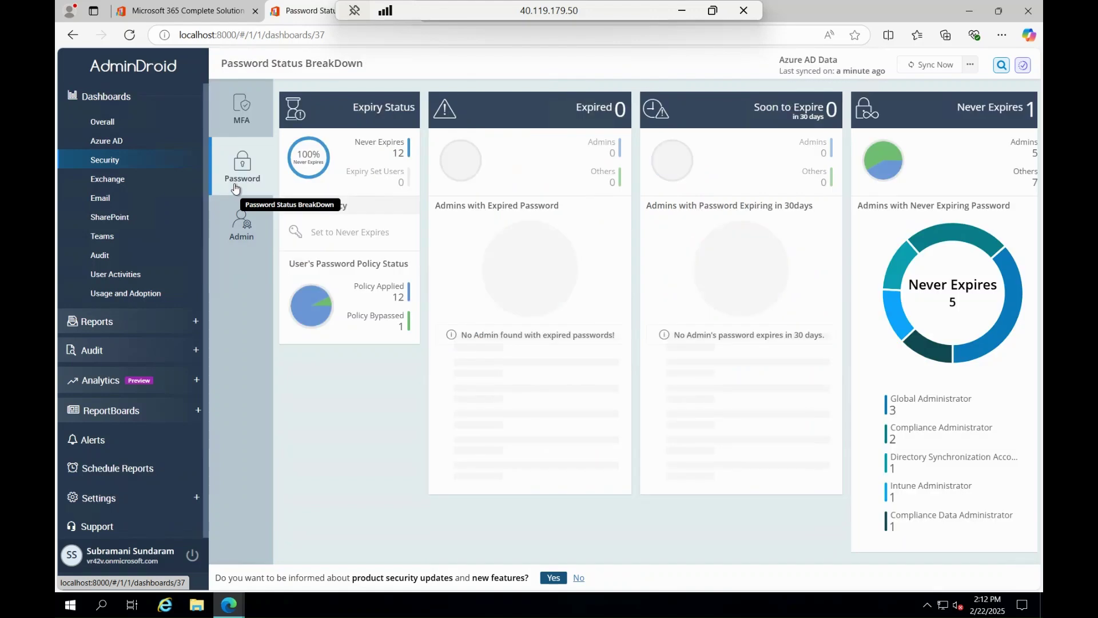
- View the Exchange Online overview plus its Audit, Mailbox Connections and Mailbox Usage dashboards
left_click(109, 179)
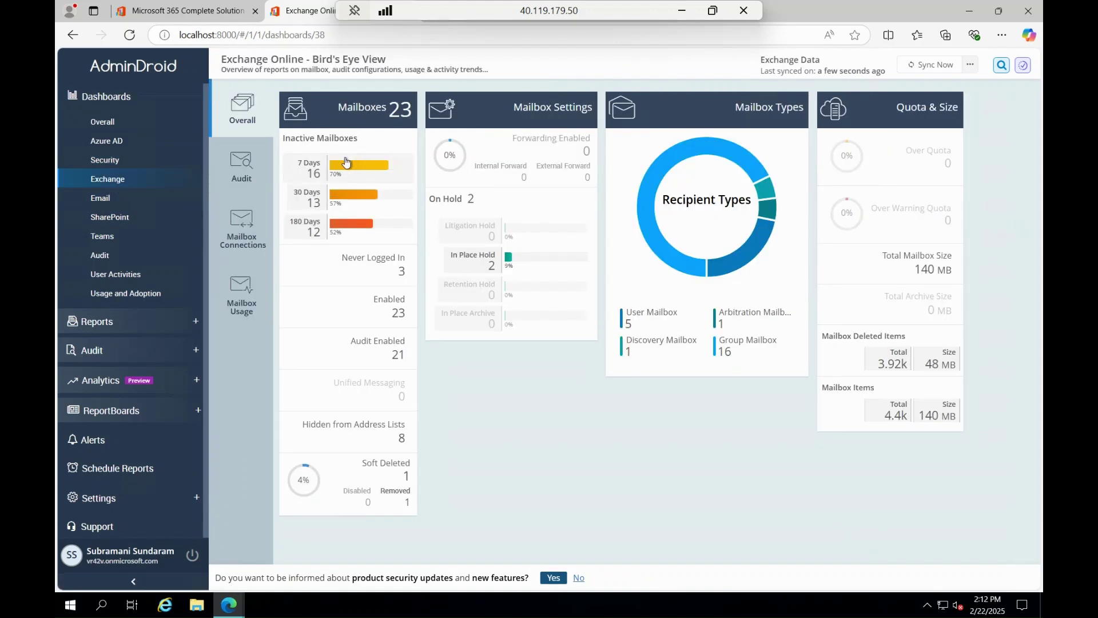
left_click(234, 182)
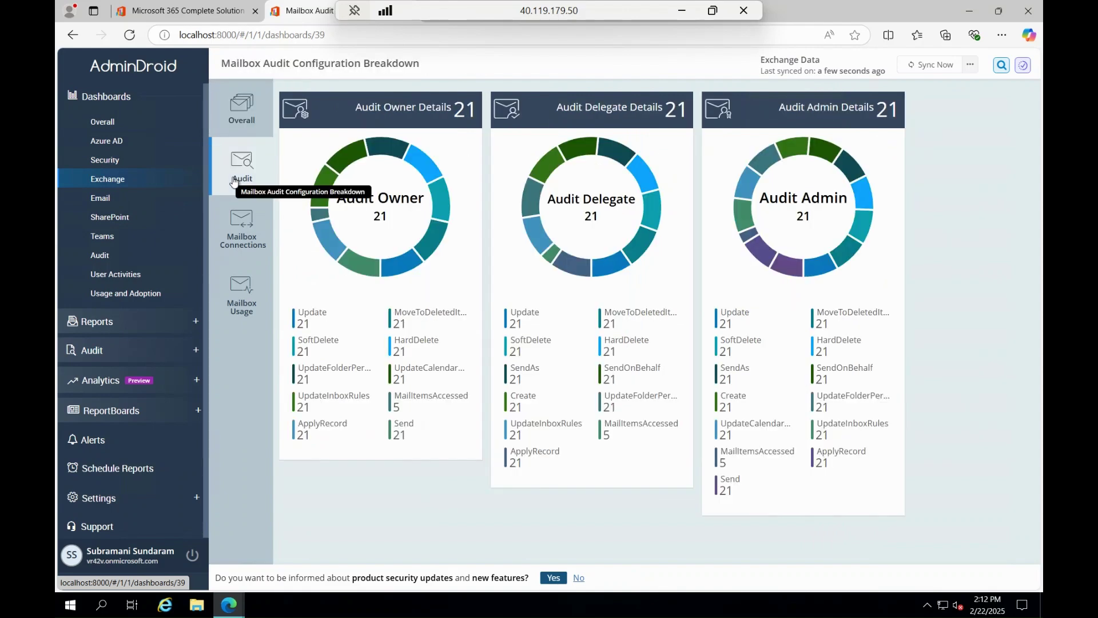
left_click(241, 234)
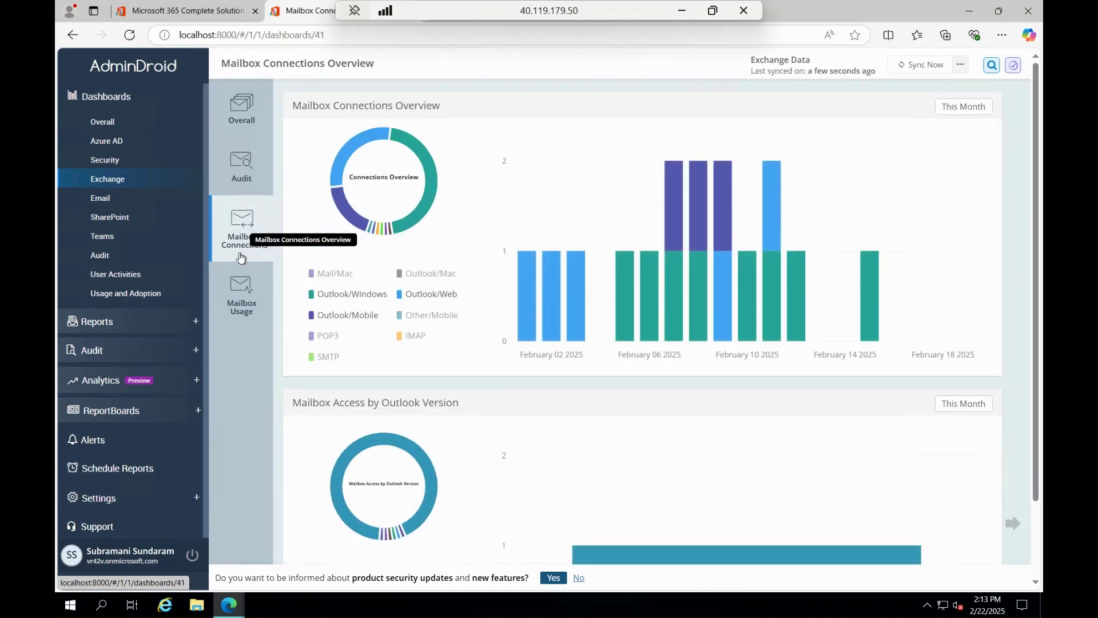
left_click(238, 312)
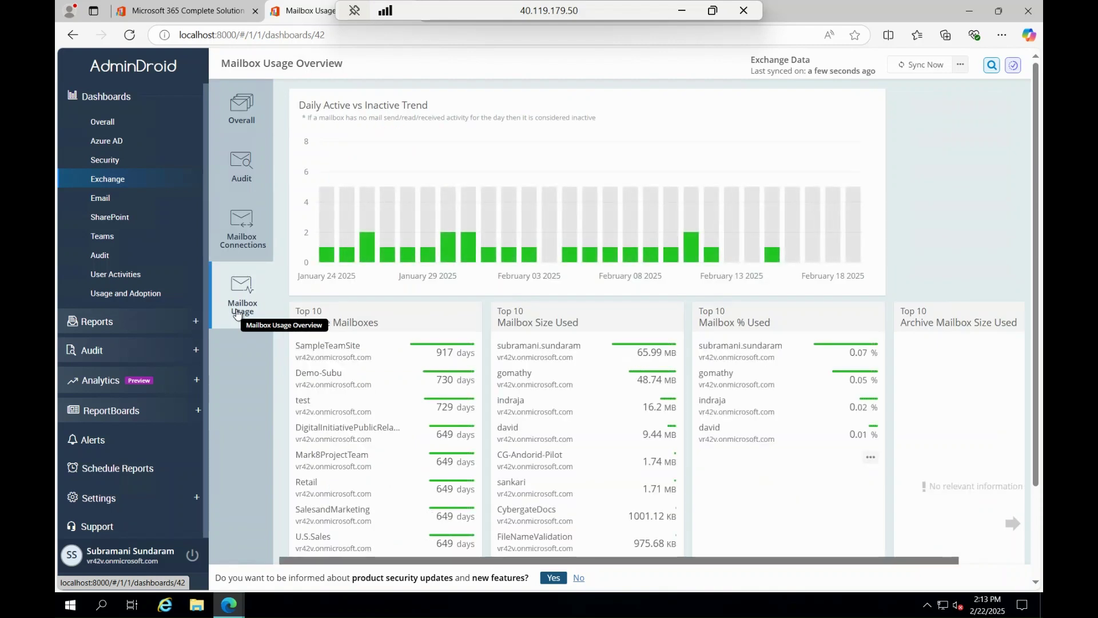
- View the Email, User Mail Stats, SharePoint and Teams dashboards, then the Overall bird's-eye view
left_click(137, 199)
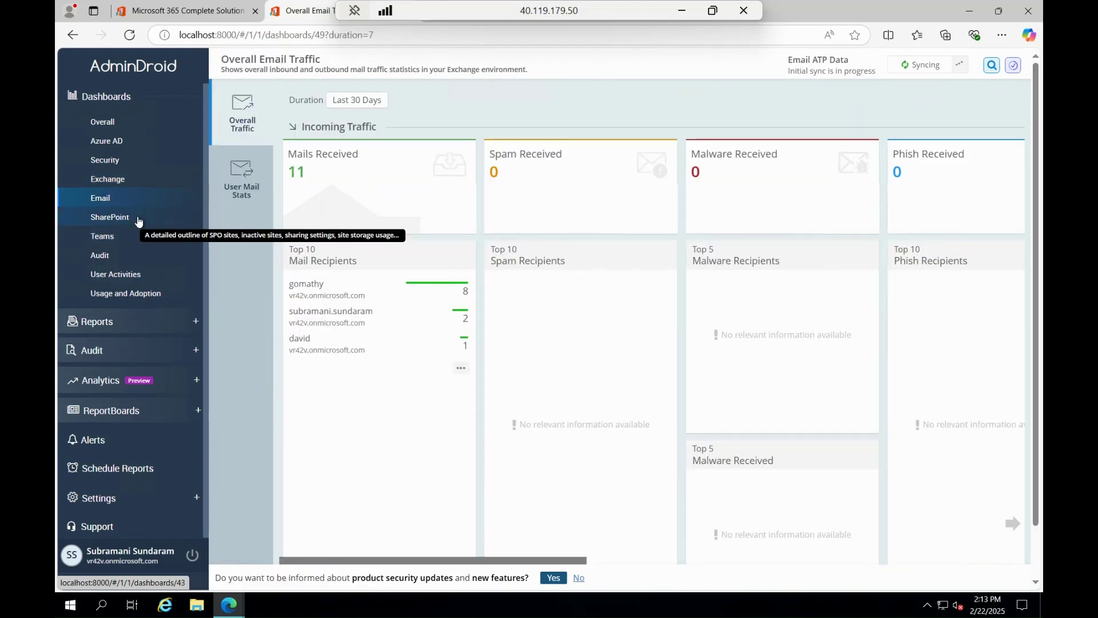
mouse_move(303, 173)
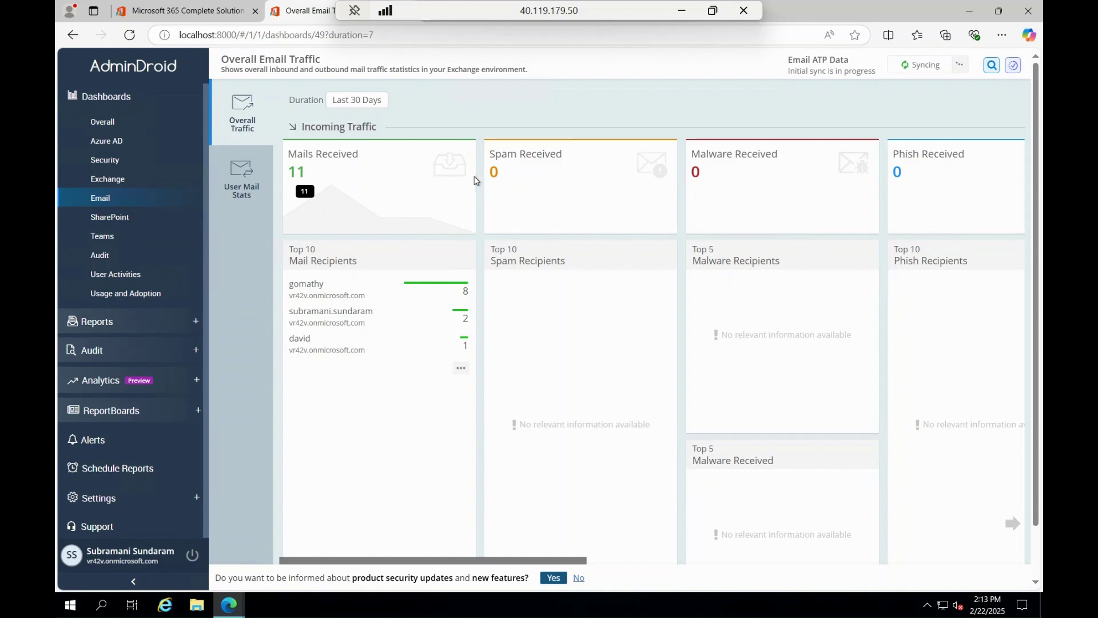
left_click(254, 189)
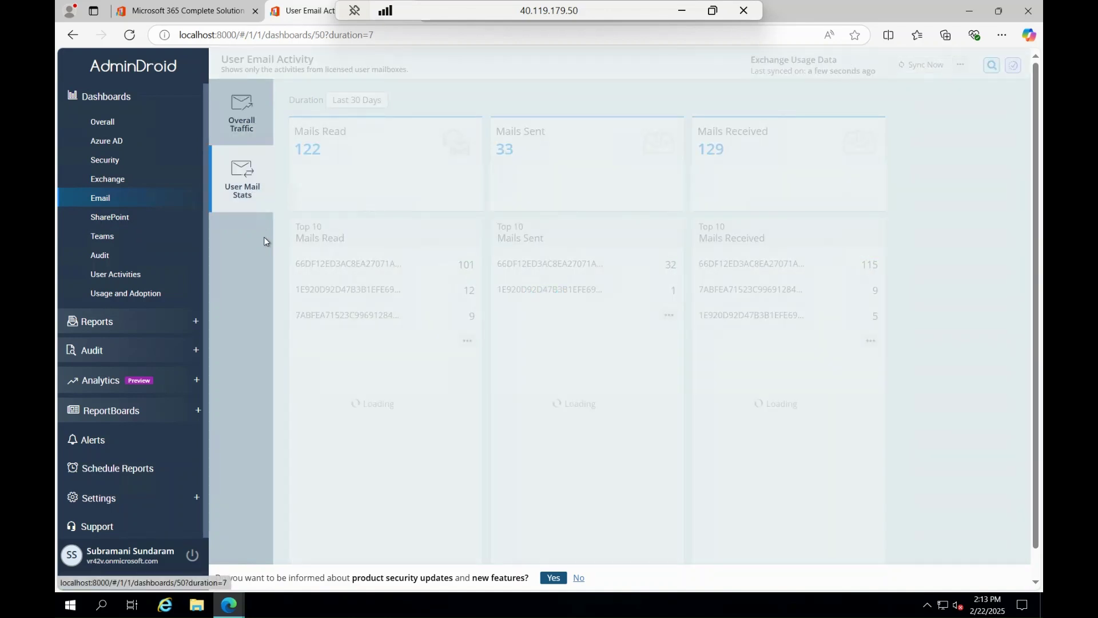
left_click(172, 217)
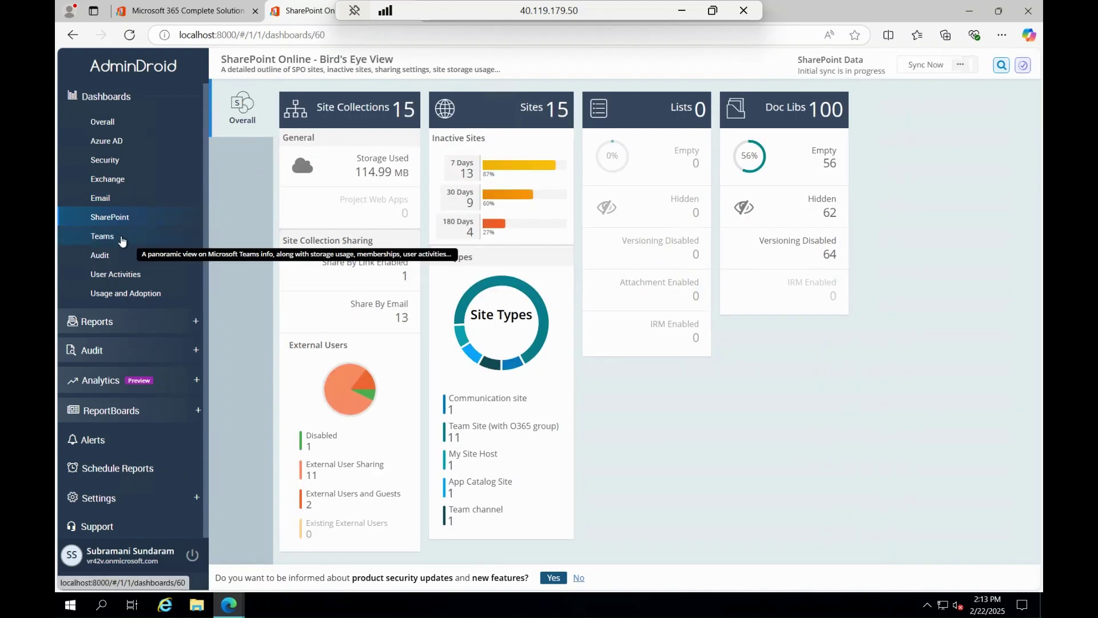
left_click(122, 239)
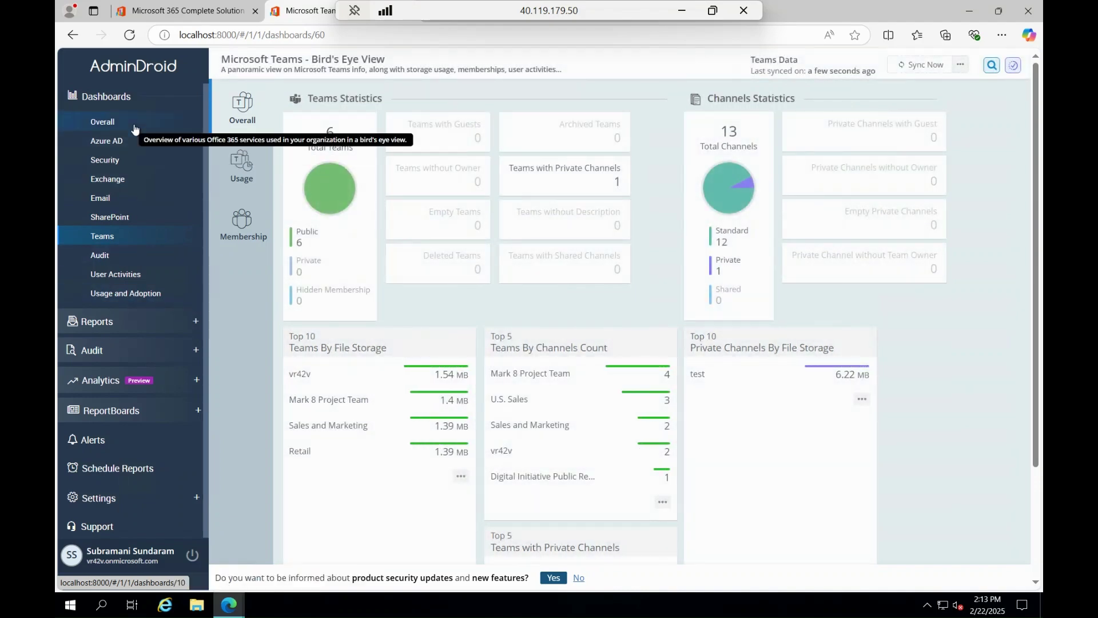
left_click(135, 129)
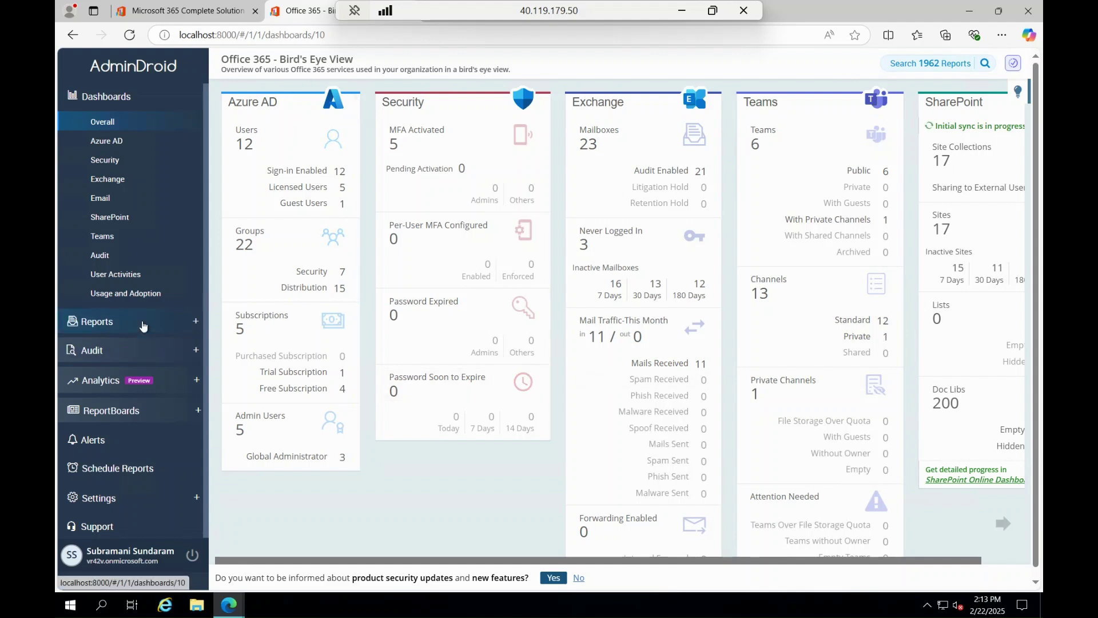
- Expand Reports to show the Azure AD user reports, then return to the main navigation
left_click(98, 321)
scroll(140, 346, "down", 1)
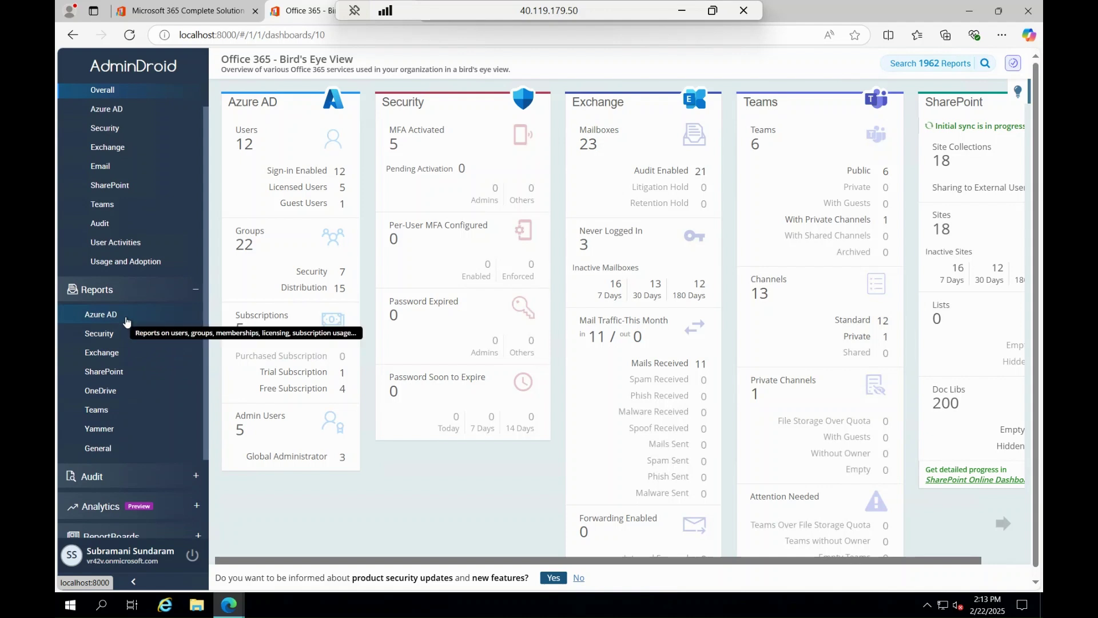
left_click(128, 316)
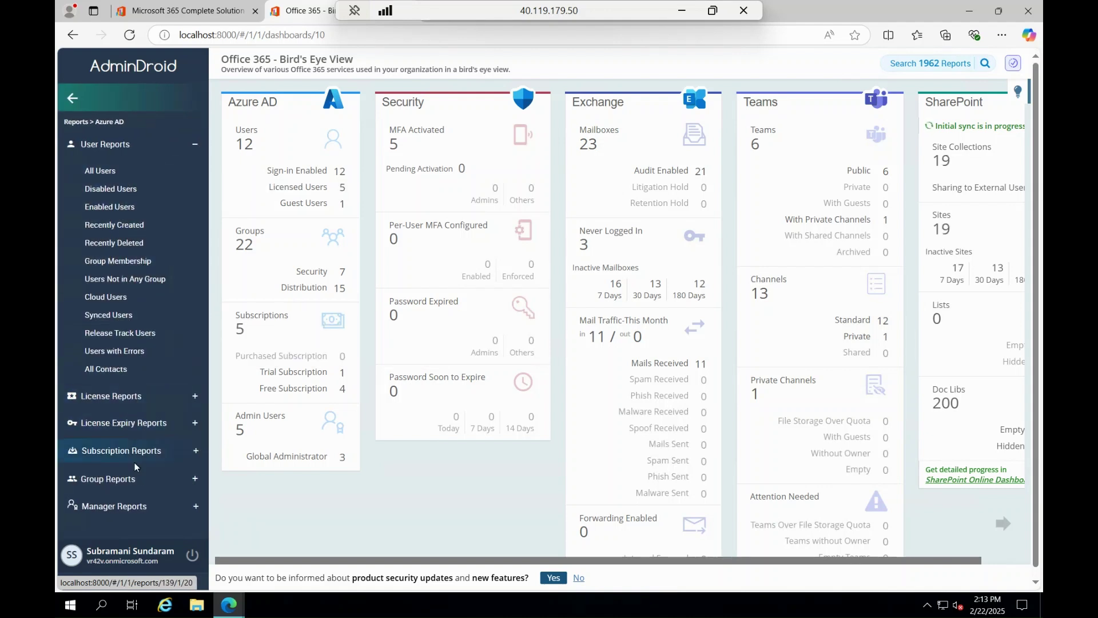
left_click(72, 98)
- Show the Security and Compliance audit reports, then return to the main navigation
scroll(113, 343, "down", 2)
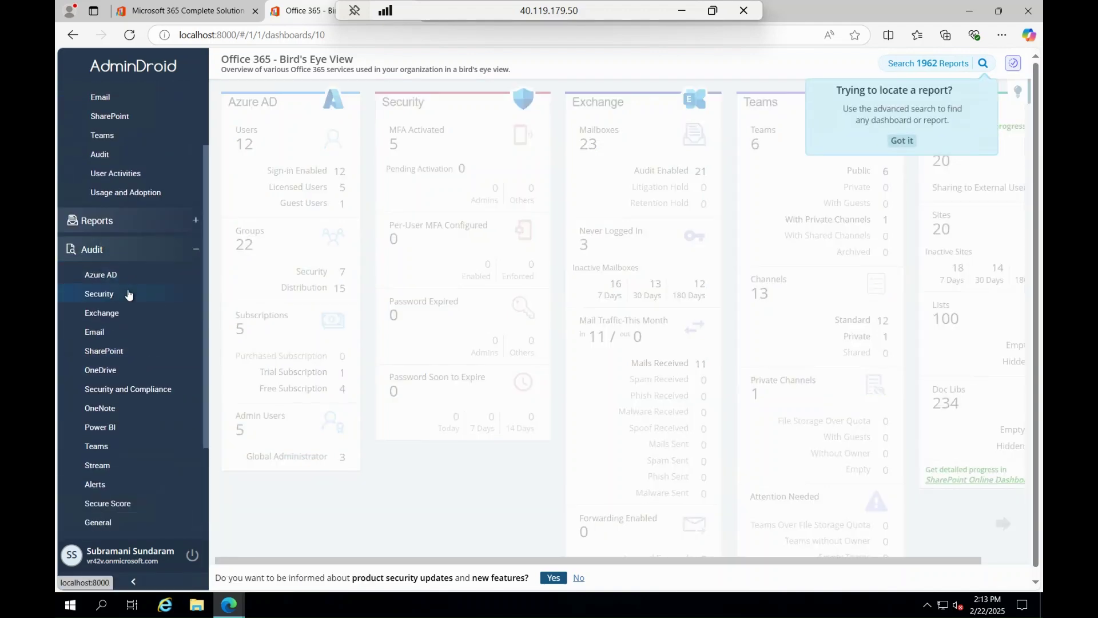
scroll(128, 288, "down", 2)
left_click(127, 306)
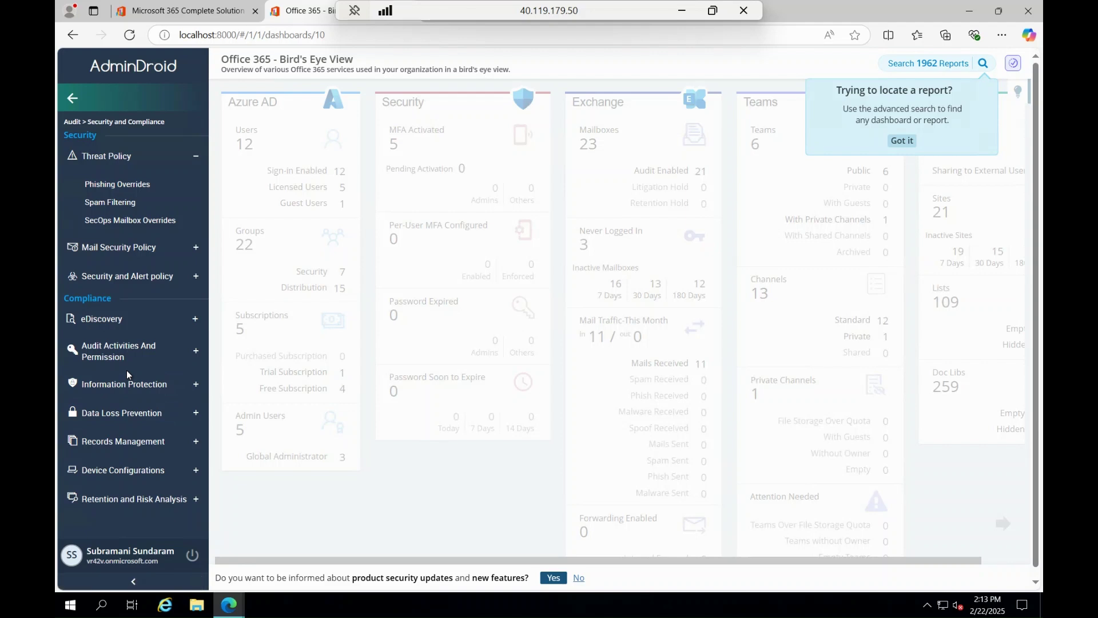
left_click(72, 97)
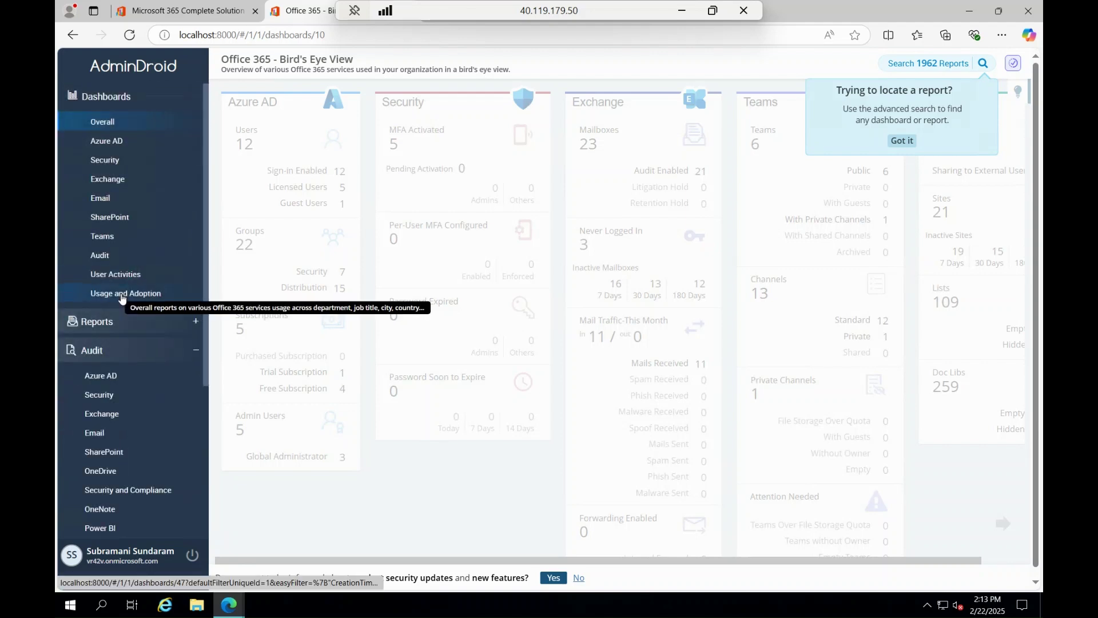
scroll(122, 297, "down", 5)
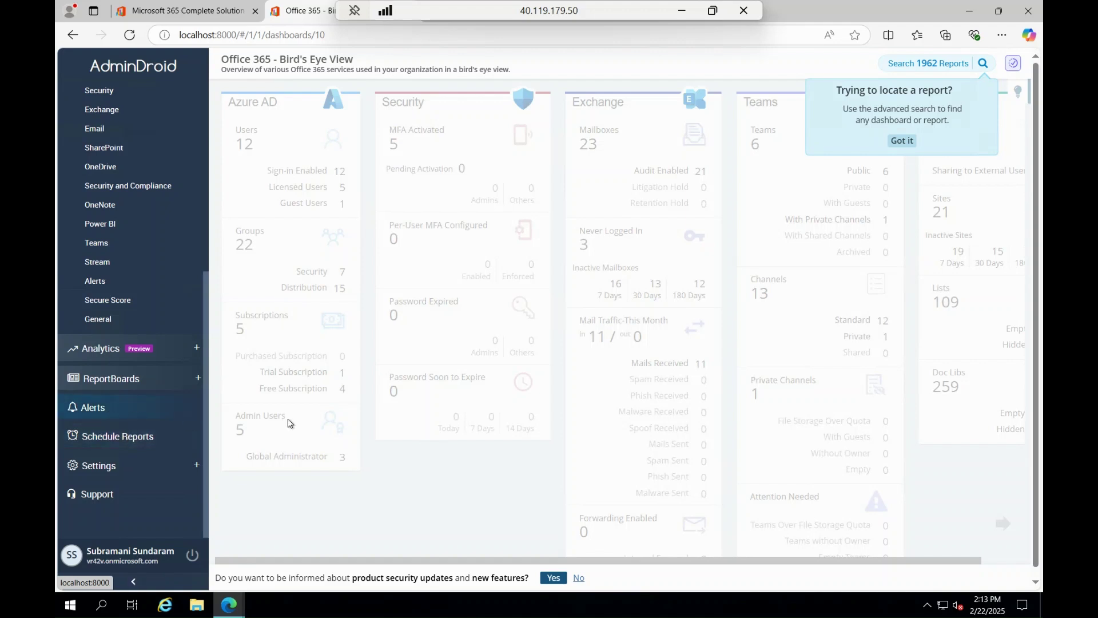
scroll(94, 161, "up", 5)
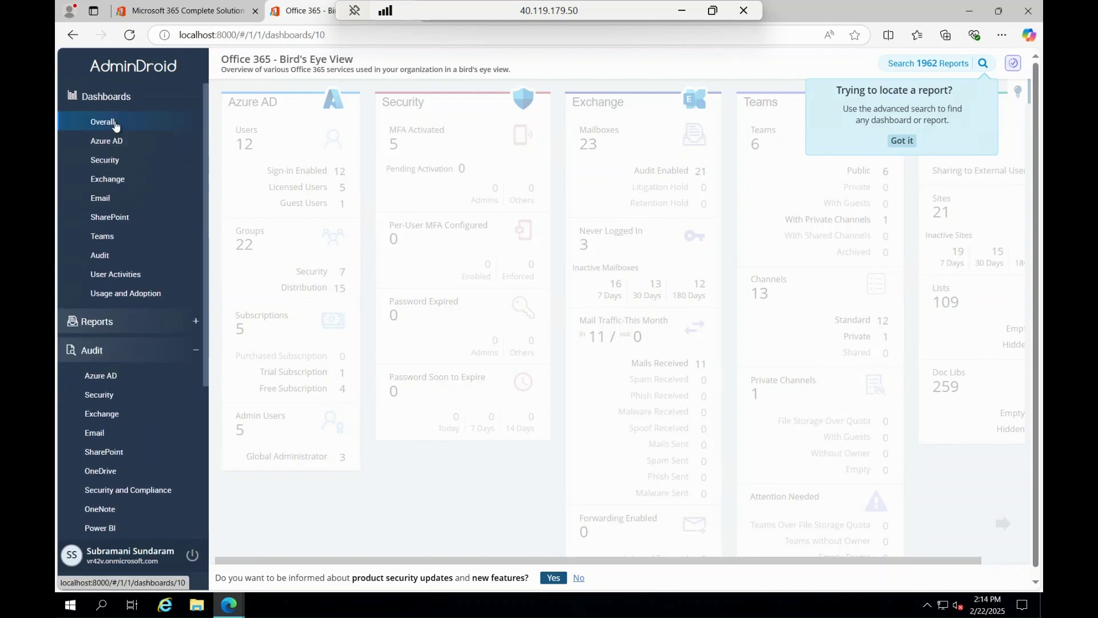
- Dismiss the report-location tip and close the Search Reports window that it opens
left_click(898, 142)
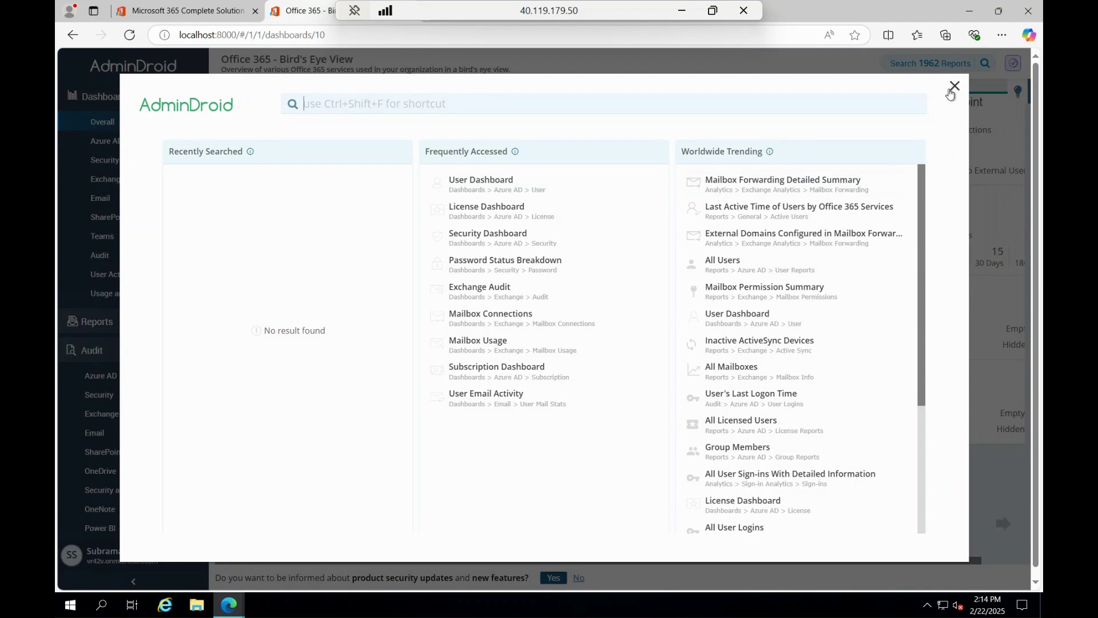
left_click(951, 89)
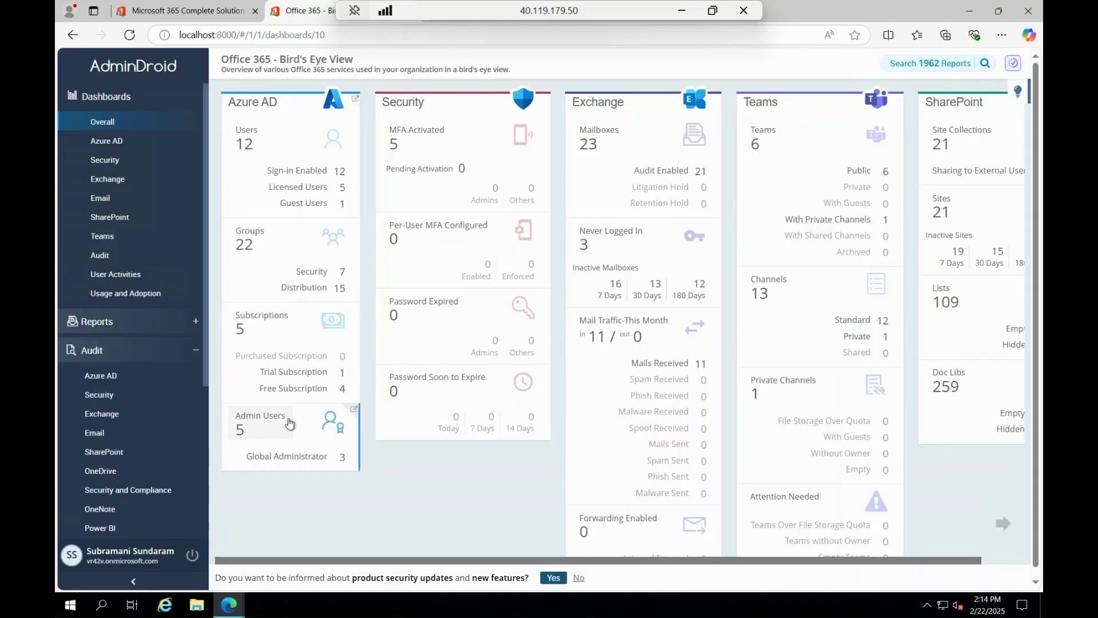